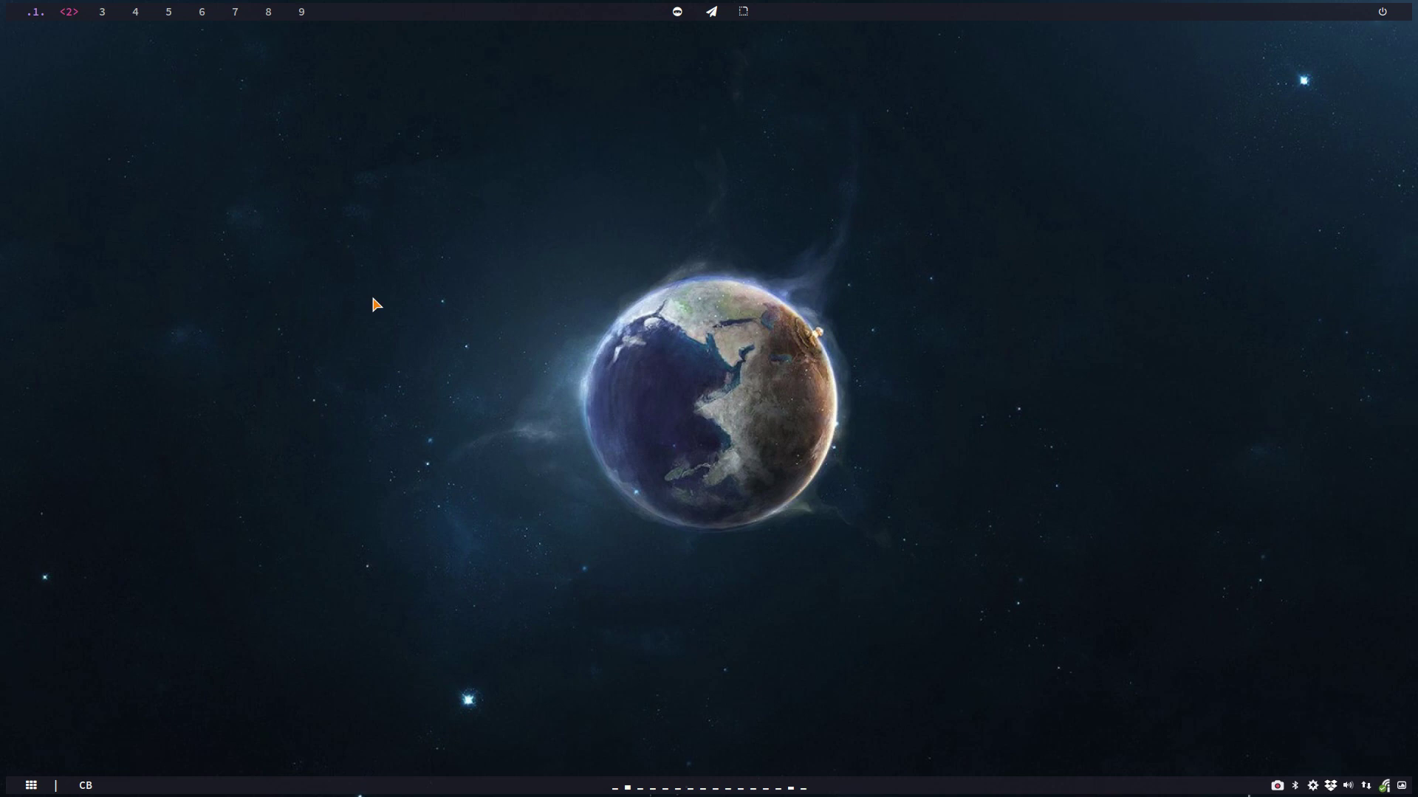
Run 'yay nvidia 340' in a terminal to list the 340xx legacy drivers, then close it
{"action": "key", "text": "super+r"}
{"action": "key", "text": "Escape"}
{"action": "key", "text": "super+Return"}
{"action": "type", "text": "yay nvidia 340"}
{"action": "key", "text": "Return"}
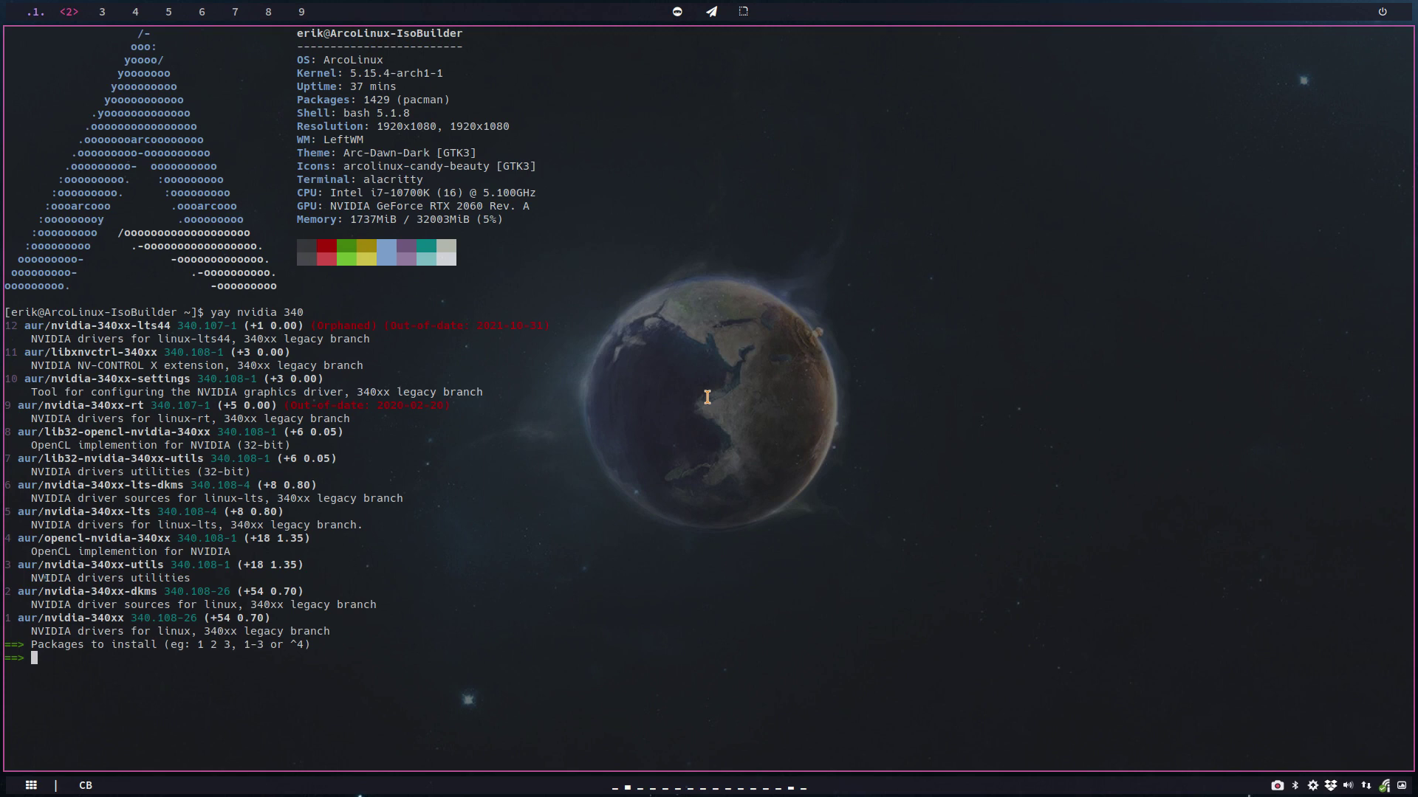
{"action": "key", "text": "super+q"}
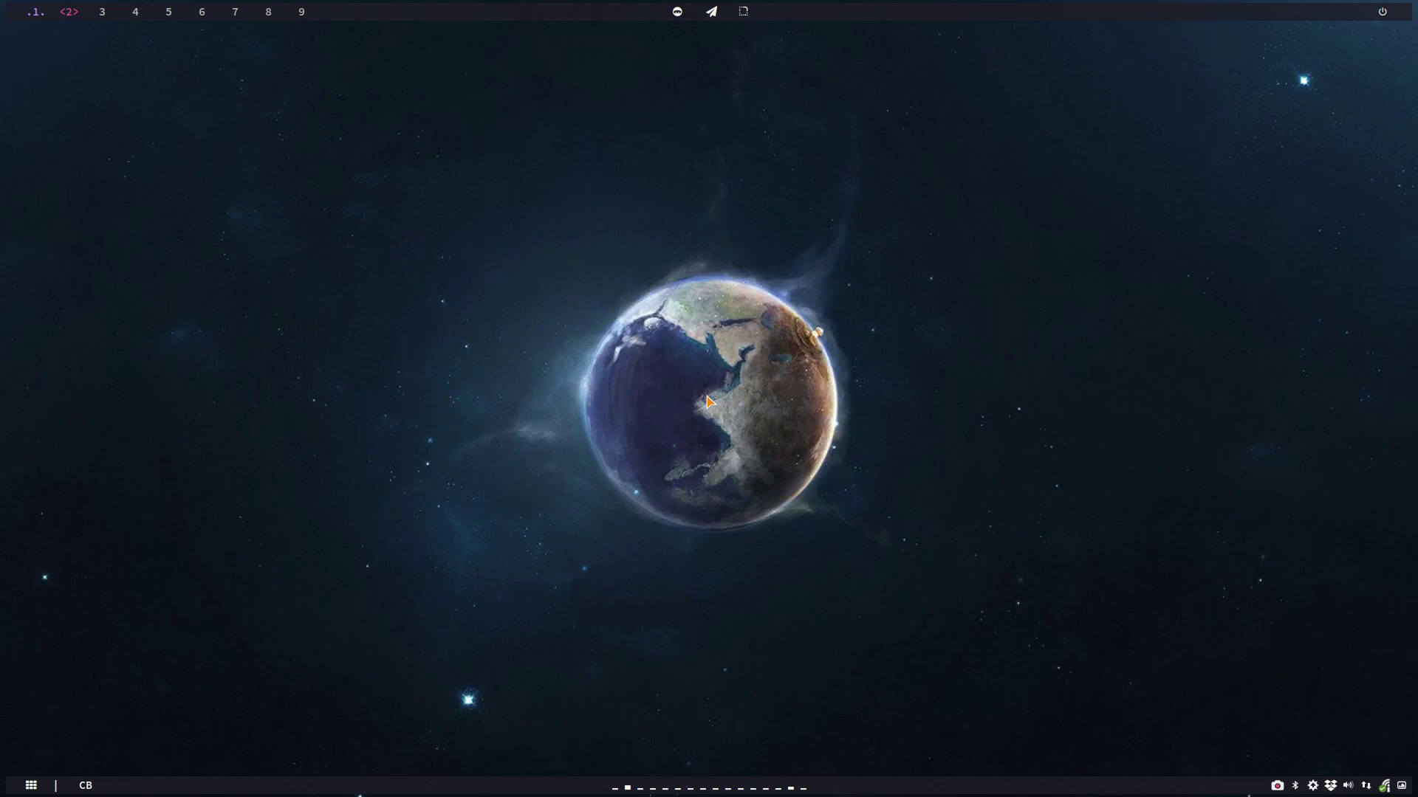
In Thunar, browse from File System to /etc/pacman.d and select chaotic-mirrorlist
{"action": "key", "text": "super+shift+Return"}
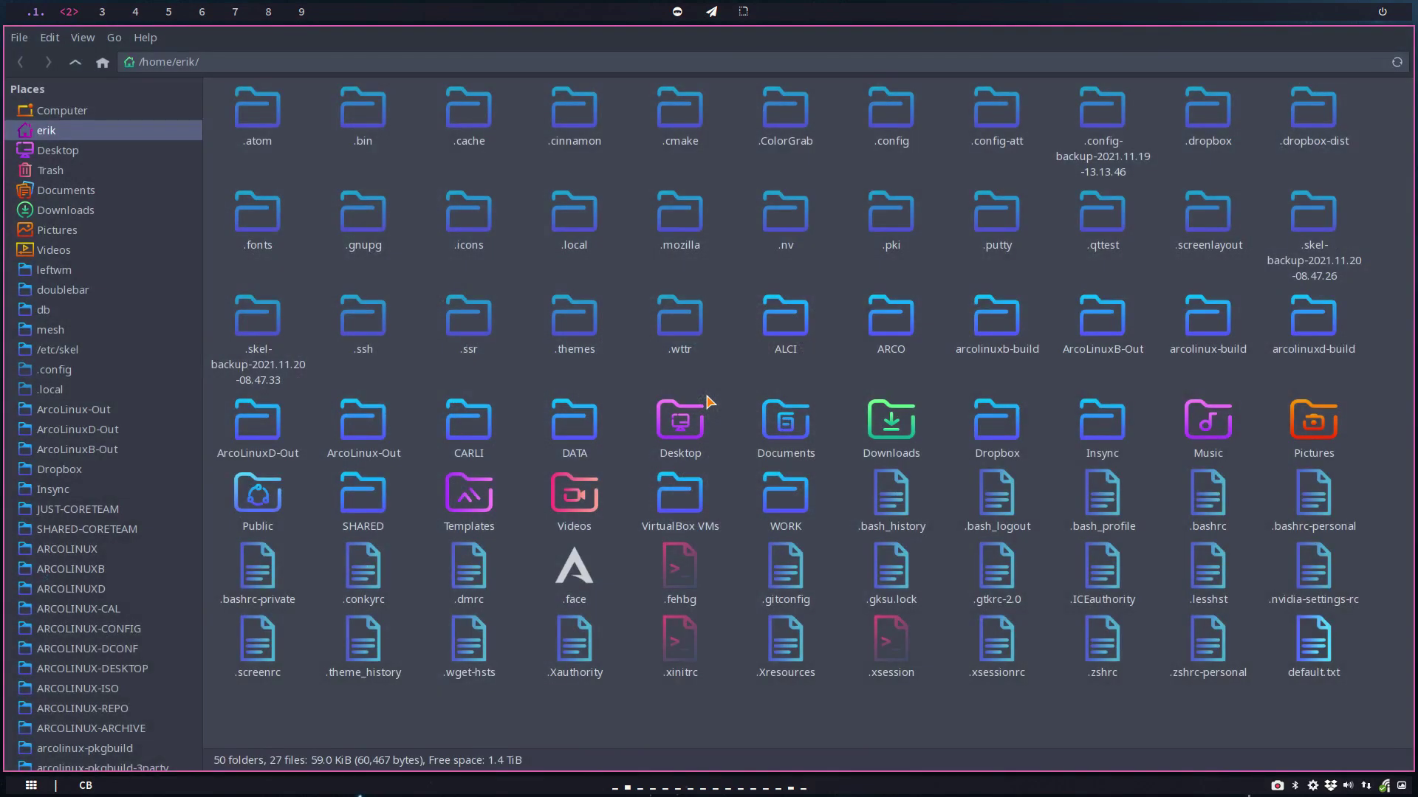
{"action": "left_click", "coordinate": [108, 117]}
{"action": "double_click", "coordinate": [248, 116]}
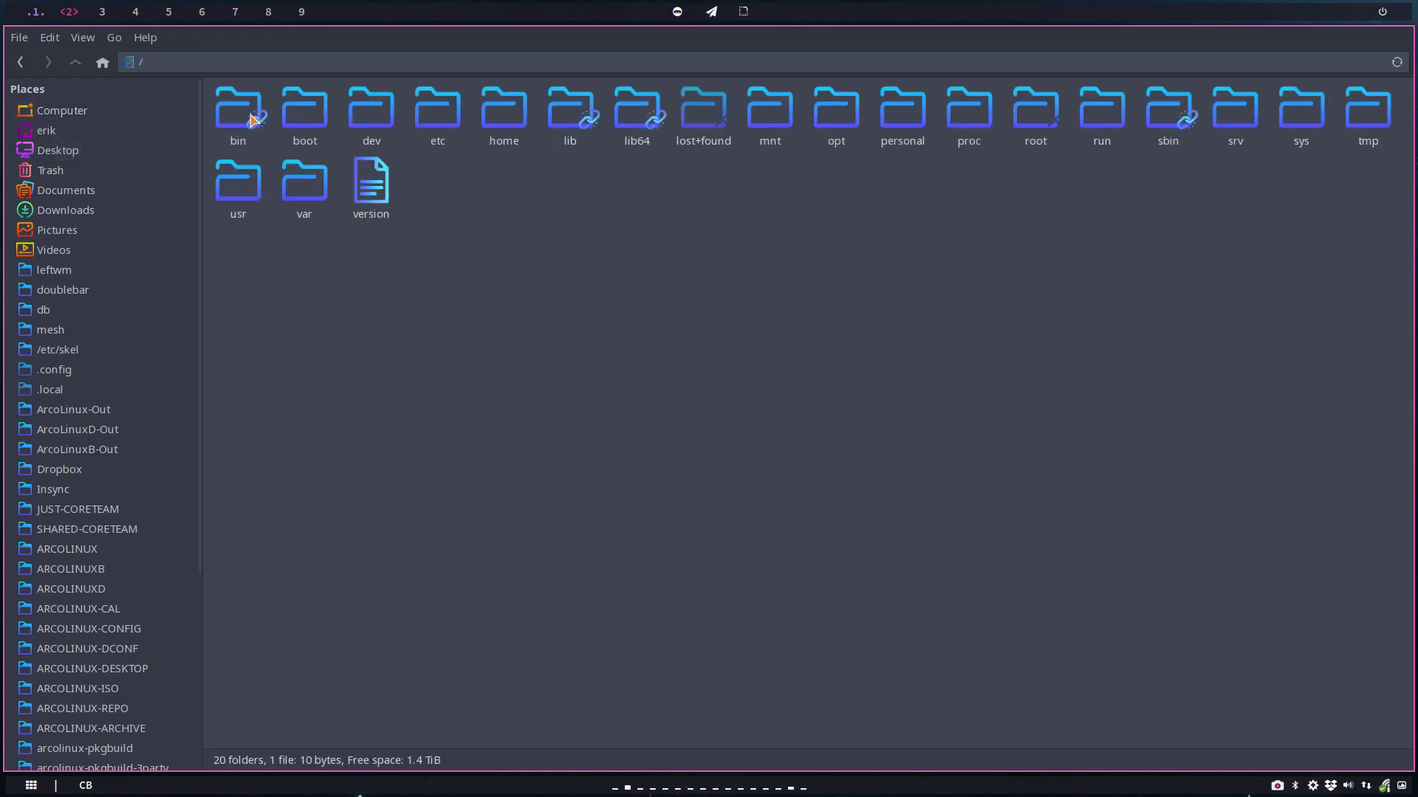
{"action": "double_click", "coordinate": [436, 118]}
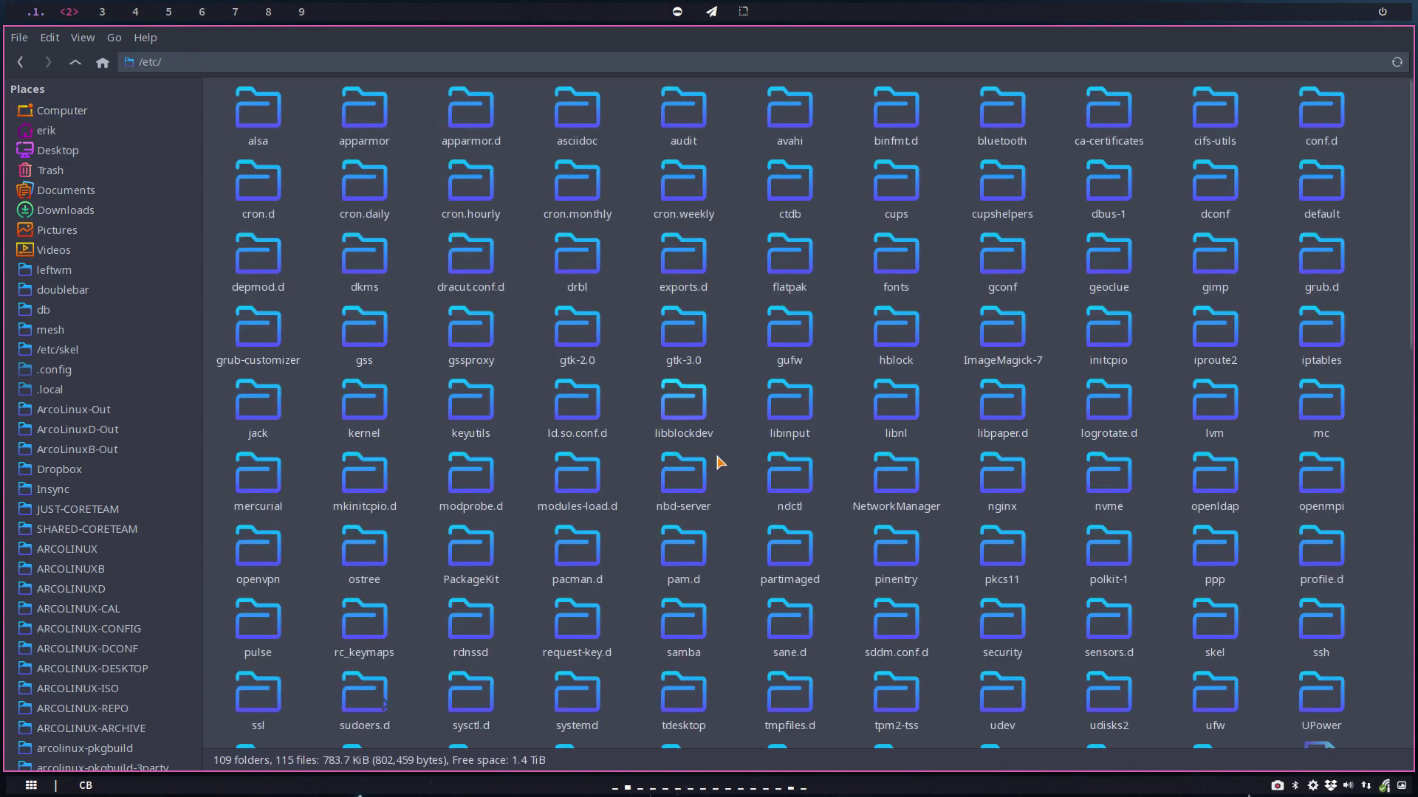
{"action": "double_click", "coordinate": [586, 546]}
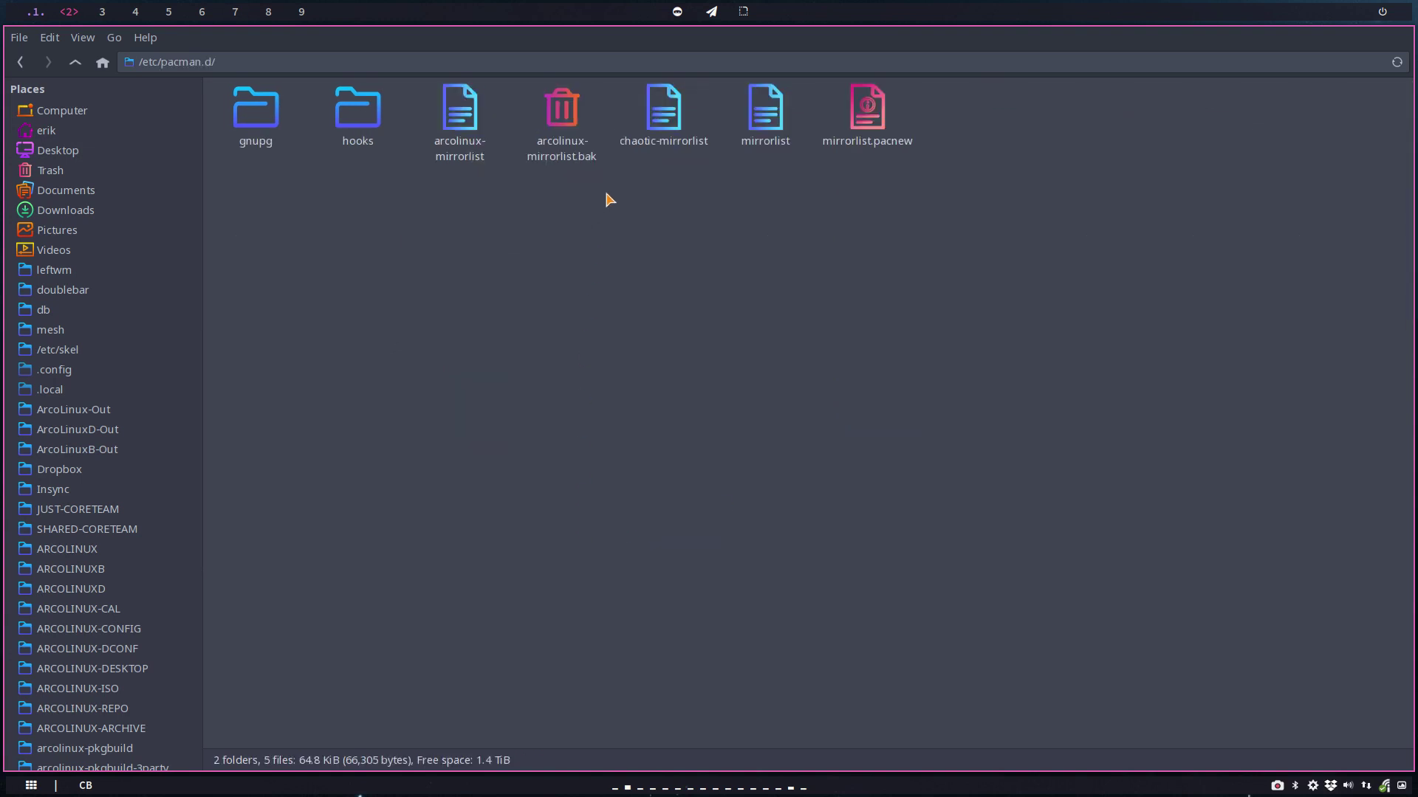
{"action": "left_click", "coordinate": [660, 135]}
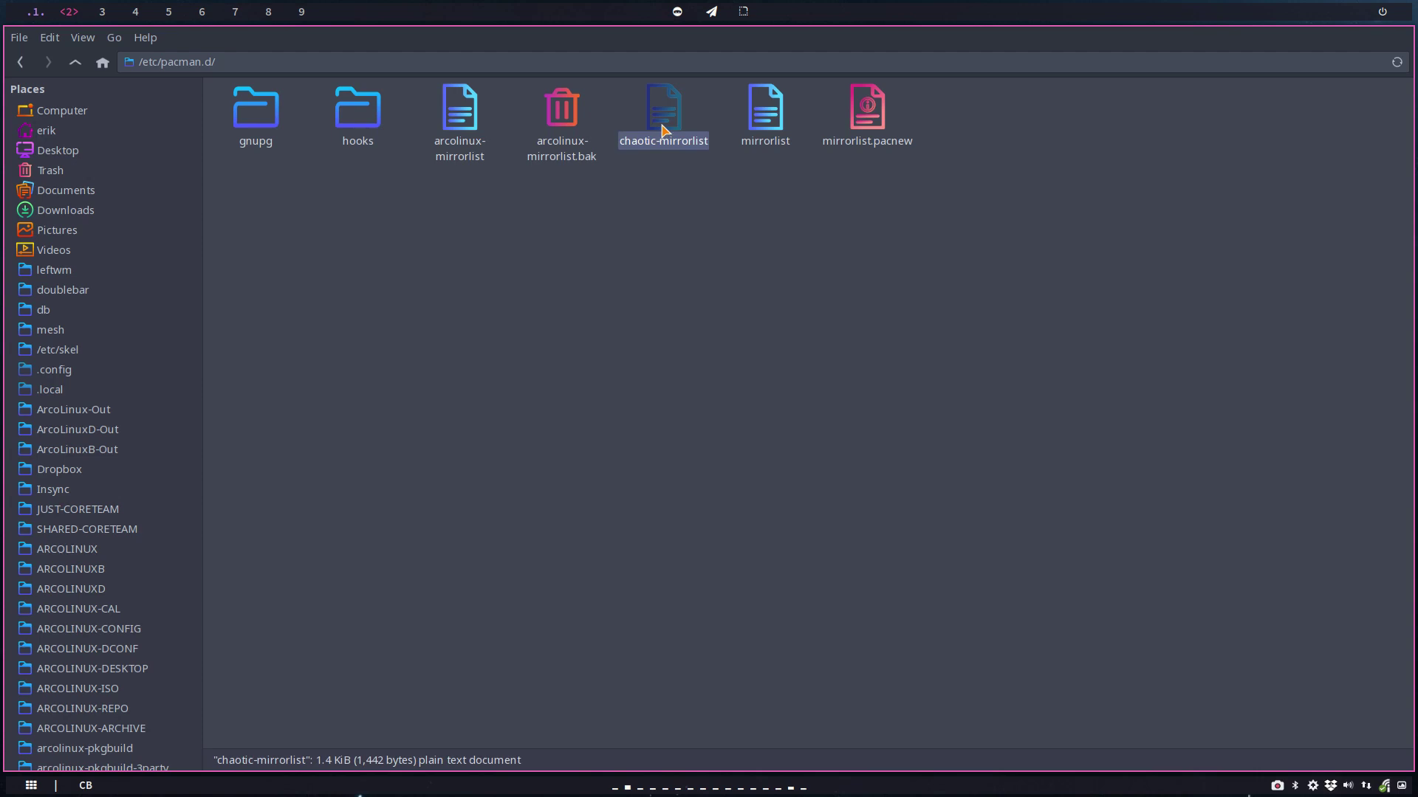
Open chaotic-mirrorlist in Atom, select the us-ca mirror URL on line 12, and go to workspace 3
{"action": "double_click", "coordinate": [662, 130]}
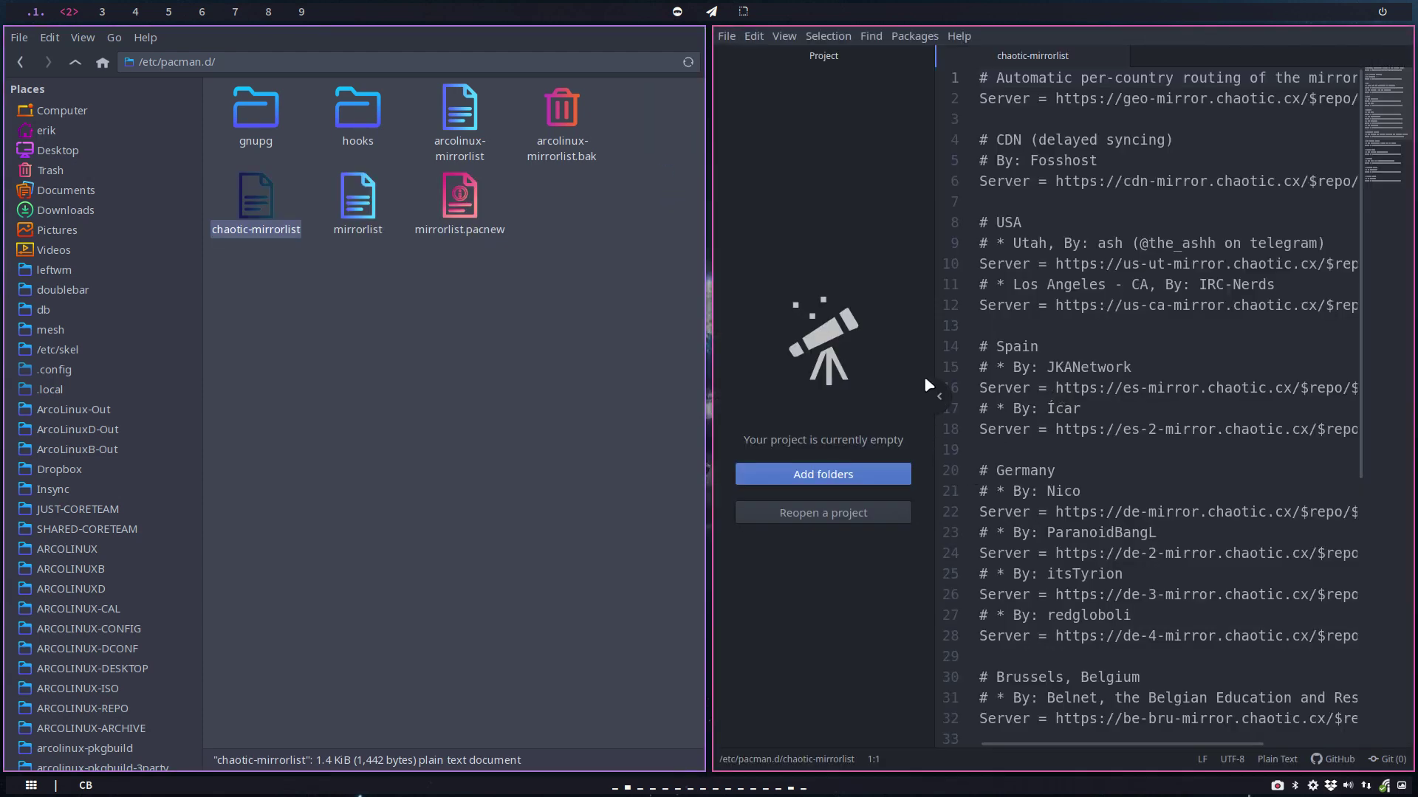
{"action": "key", "text": "ctrl+backslash"}
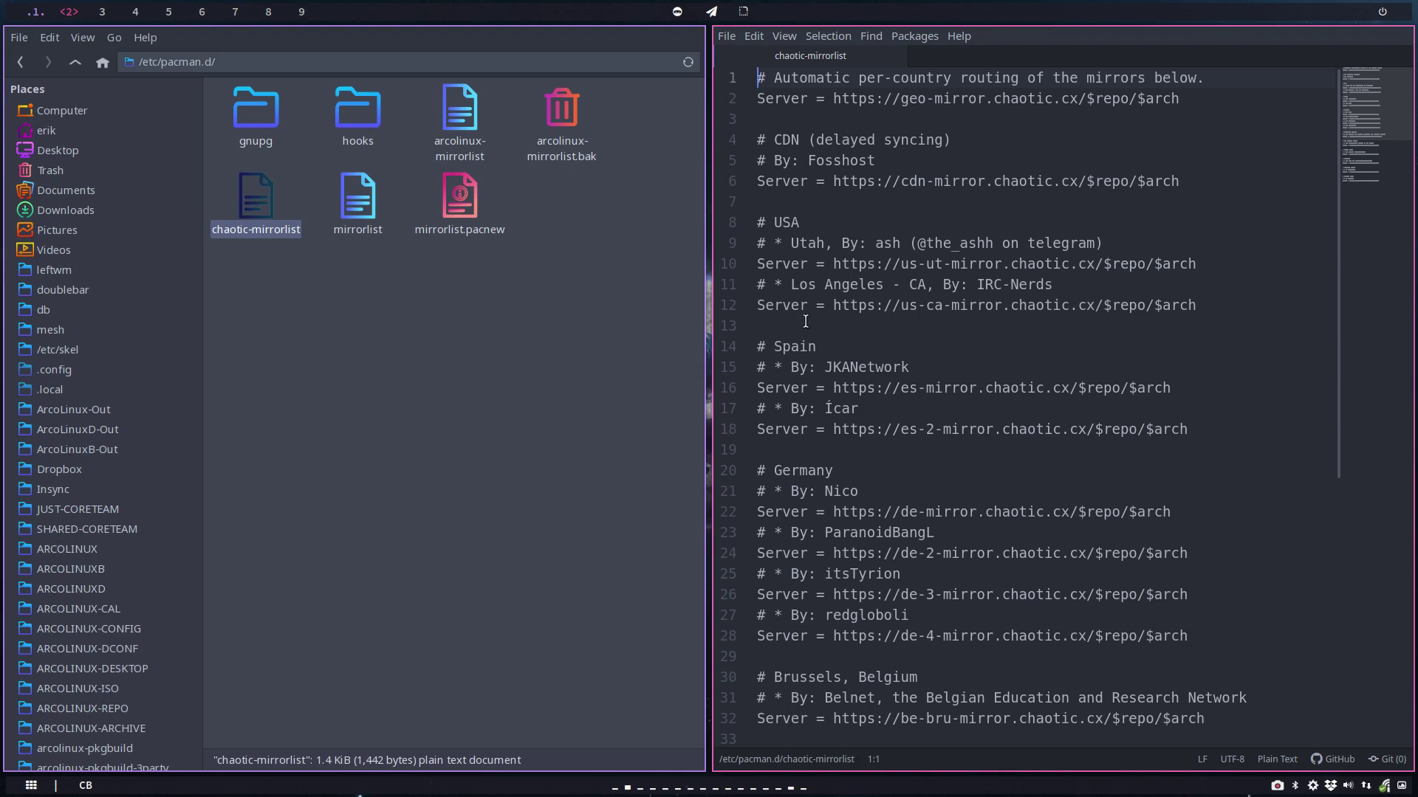
{"action": "left_click", "coordinate": [835, 305]}
{"action": "left_click_drag", "start_coordinate": [834, 305], "coordinate": [1196, 305]}
{"action": "key", "text": "ctrl+c"}
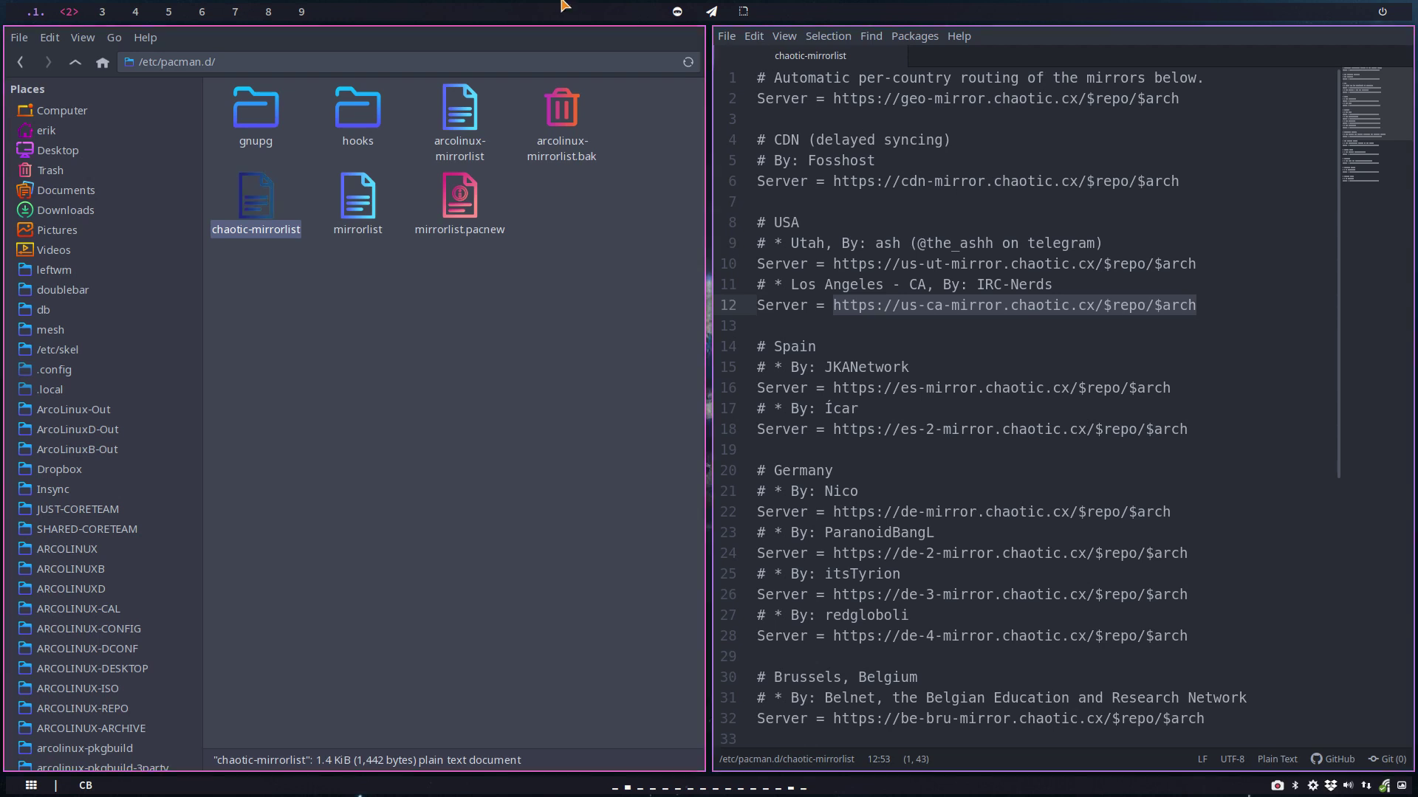
{"action": "left_click", "coordinate": [103, 12]}
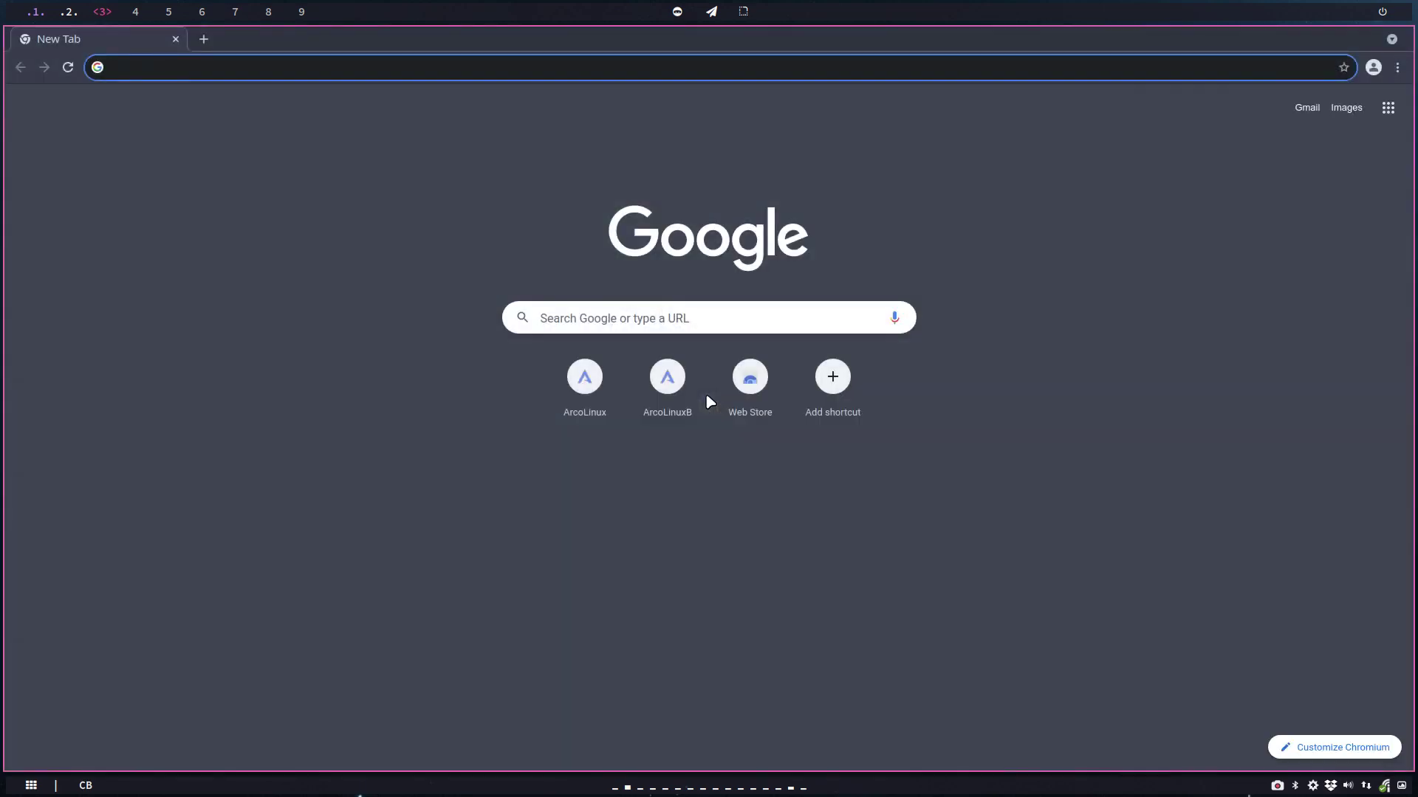
Paste the us-ca mirror URL into Chromium's address bar and replace $arch with x86_64
{"action": "key", "text": "ctrl+v"}
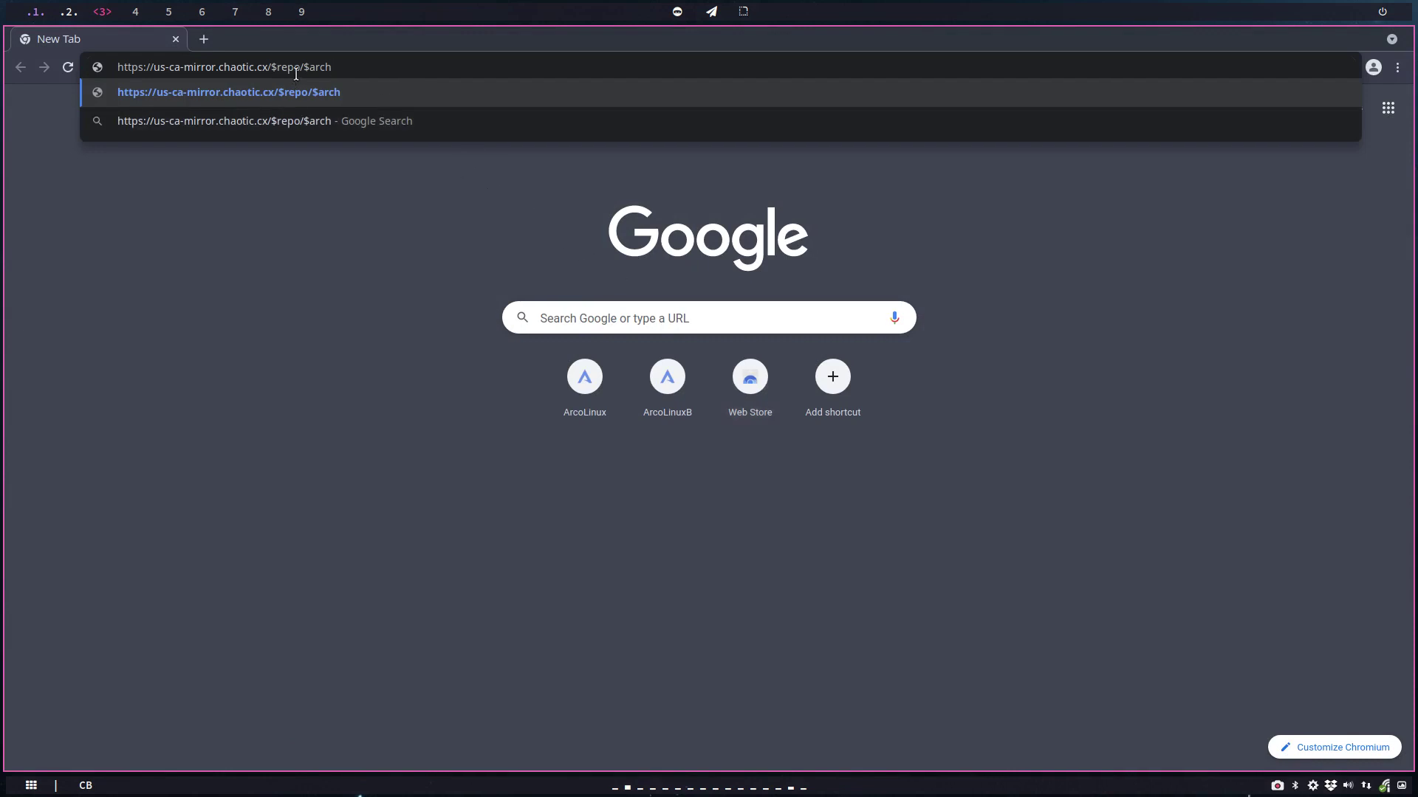
{"action": "left_click_drag", "start_coordinate": [303, 68], "coordinate": [330, 68]}
{"action": "type", "text": "x86_64"}
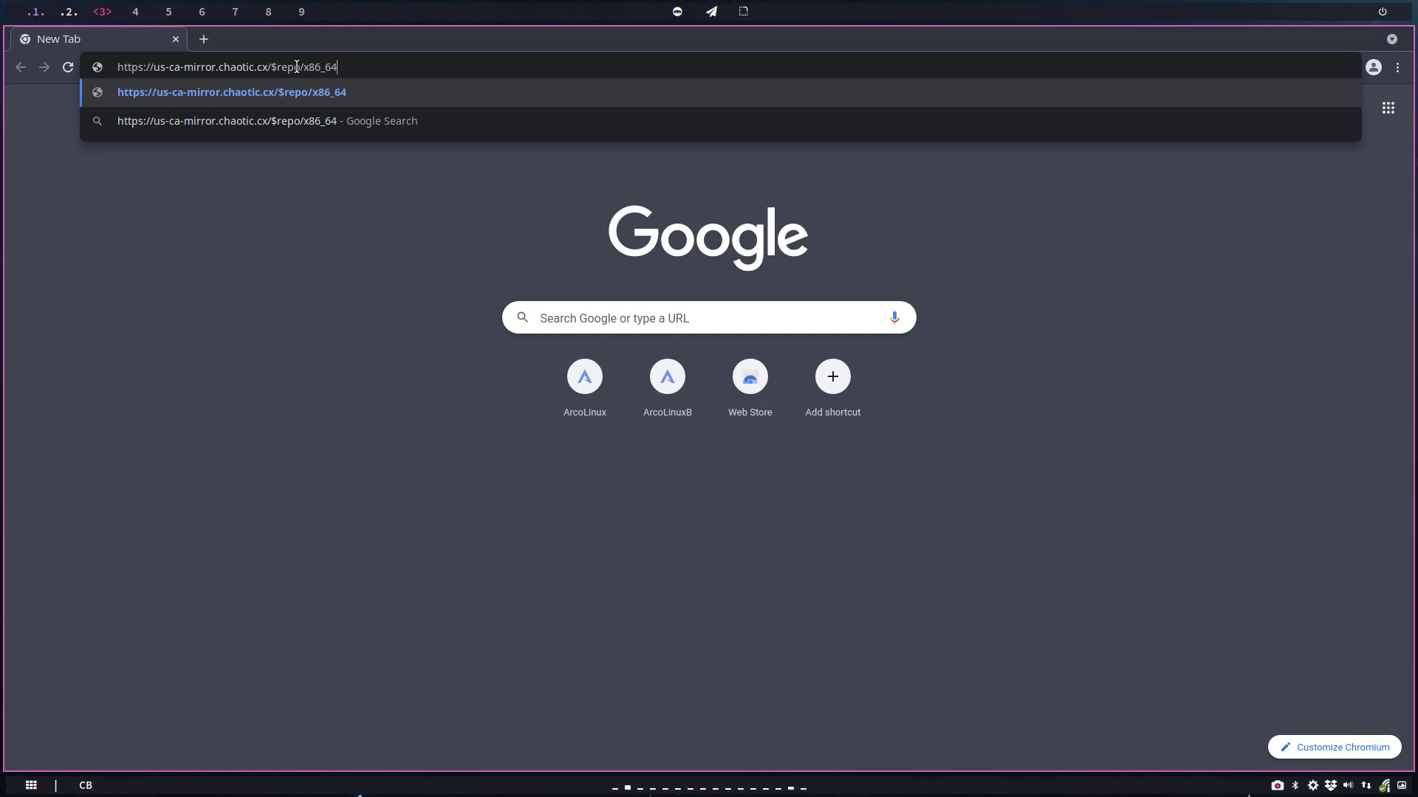
From Thunar's /etc folder, open pacman.conf in Atom as a new tab
{"action": "left_click", "coordinate": [69, 12]}
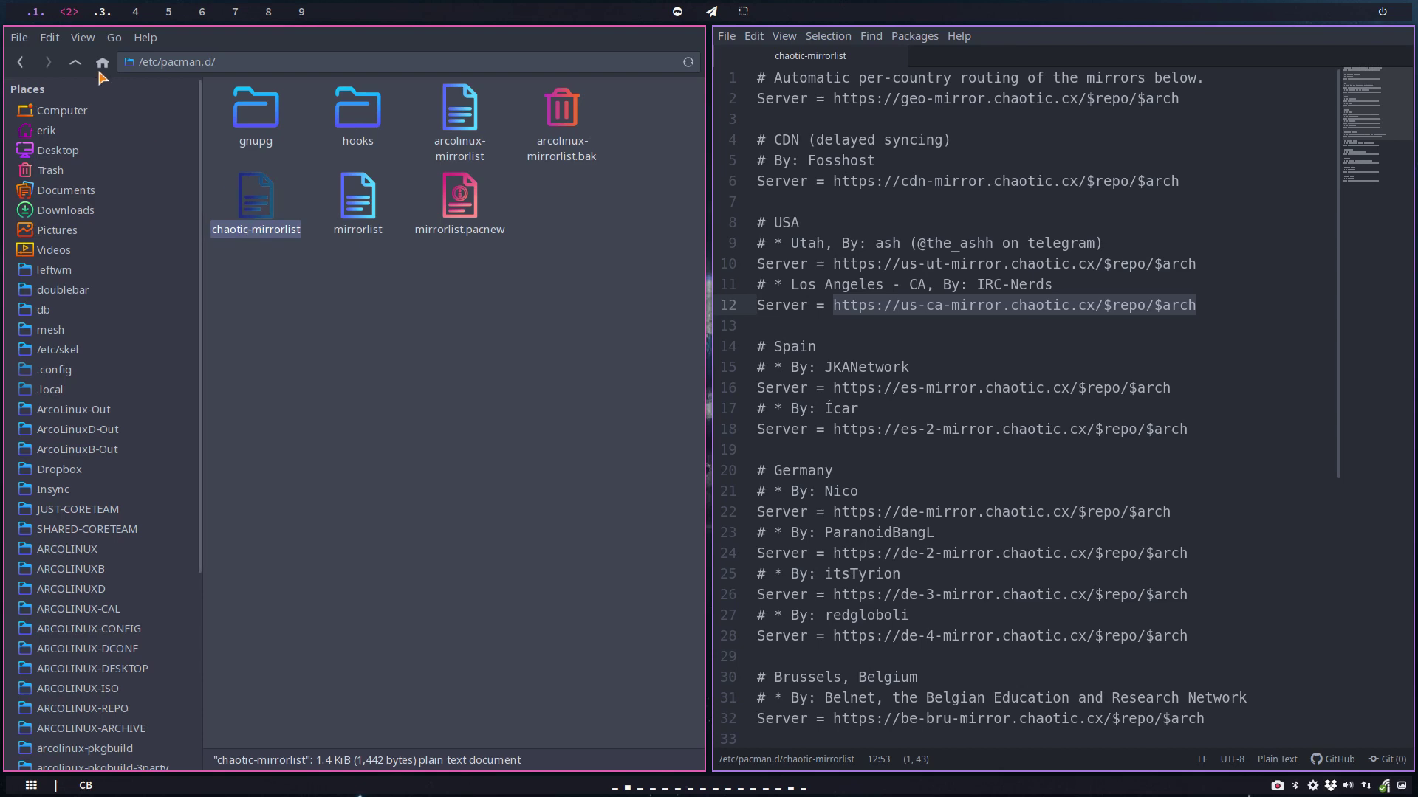
{"action": "left_click", "coordinate": [75, 62]}
{"action": "left_click", "coordinate": [438, 438]}
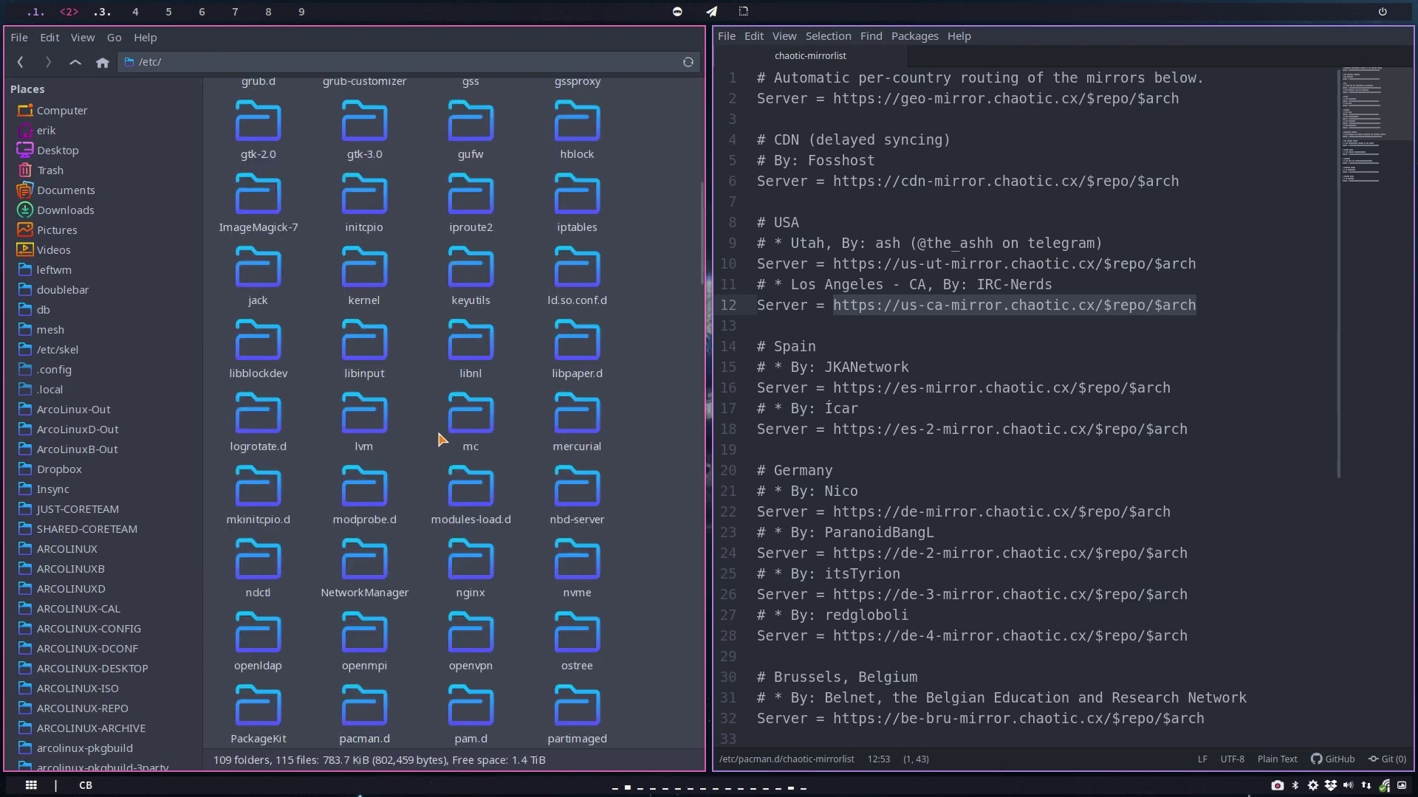
{"action": "type", "text": "pacman.con"}
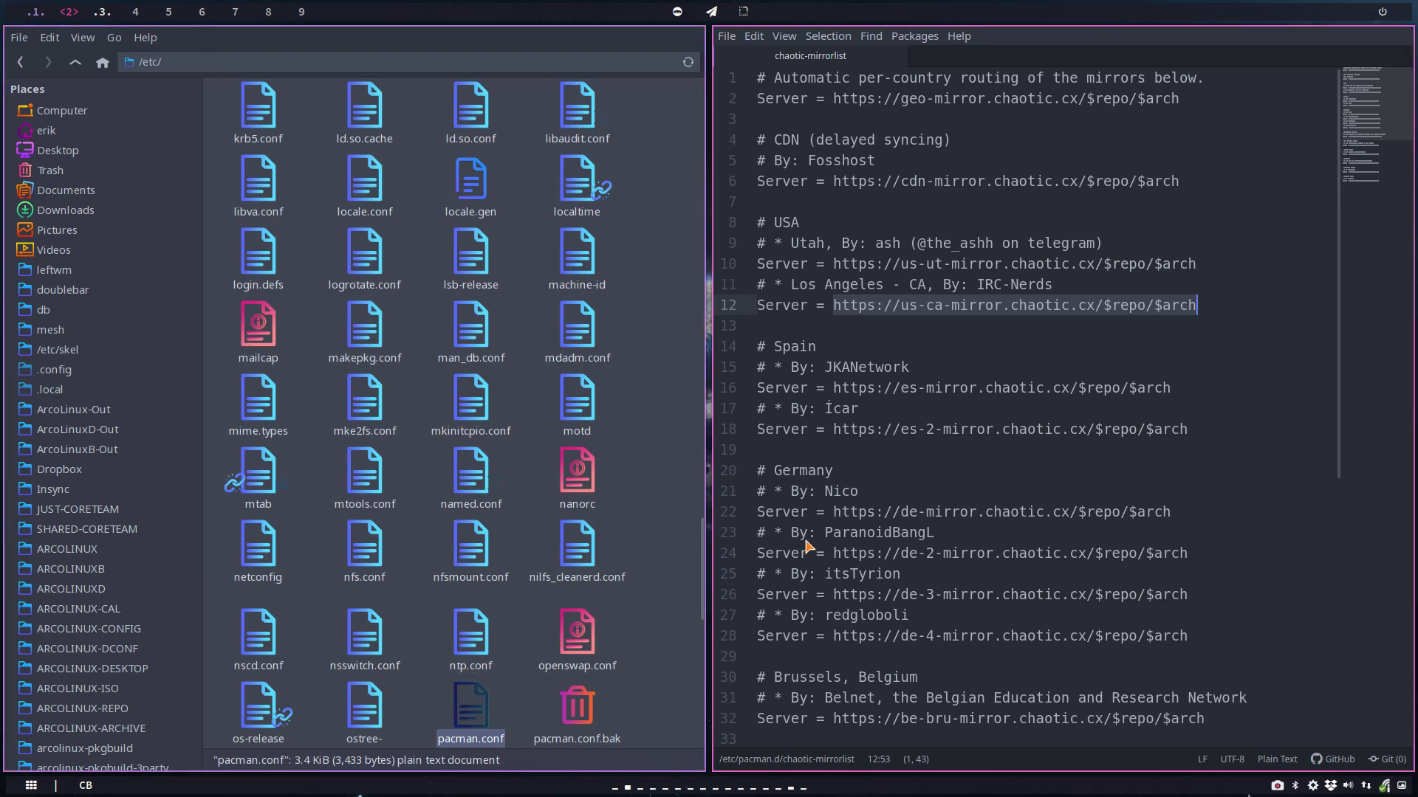
{"action": "left_click_drag", "start_coordinate": [480, 707], "coordinate": [952, 465]}
Select and copy the word 'chaotic-aur' on line 120 of pacman.conf
{"action": "scroll", "coordinate": [1040, 451], "scroll_direction": "down", "scroll_amount": 10}
{"action": "scroll", "coordinate": [1039, 451], "scroll_direction": "down", "scroll_amount": 5}
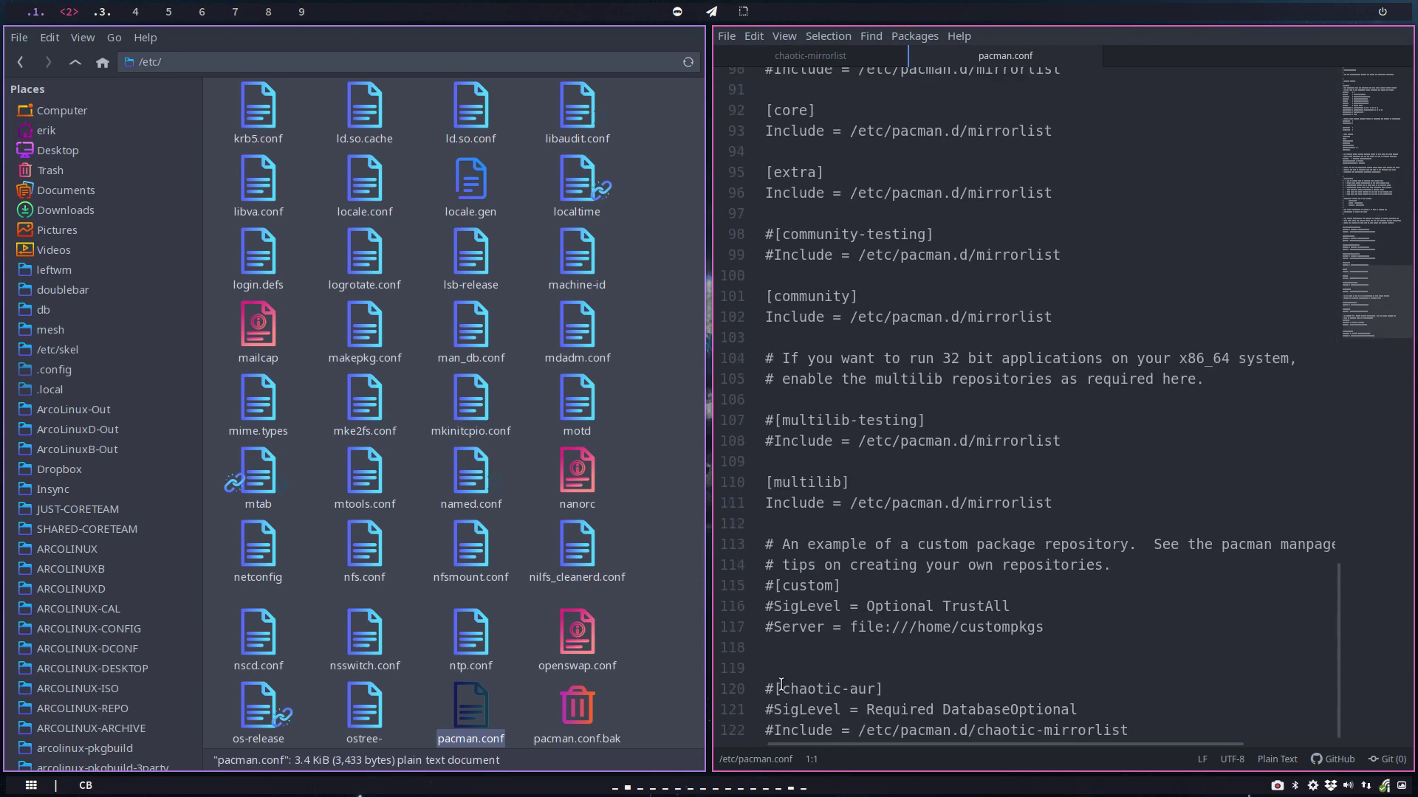
{"action": "left_click_drag", "start_coordinate": [780, 685], "coordinate": [879, 688]}
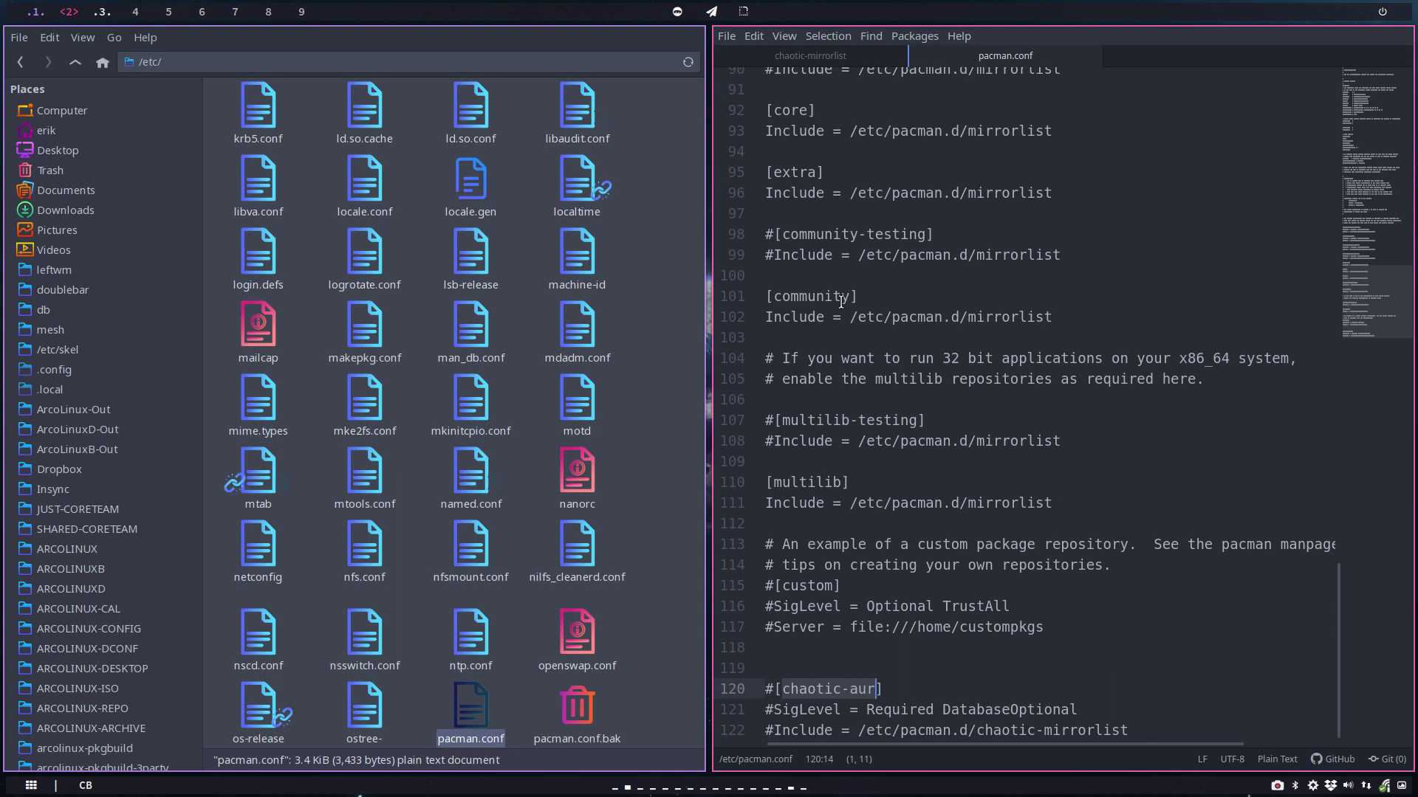
{"action": "scroll", "coordinate": [817, 199], "scroll_direction": "up", "scroll_amount": 4}
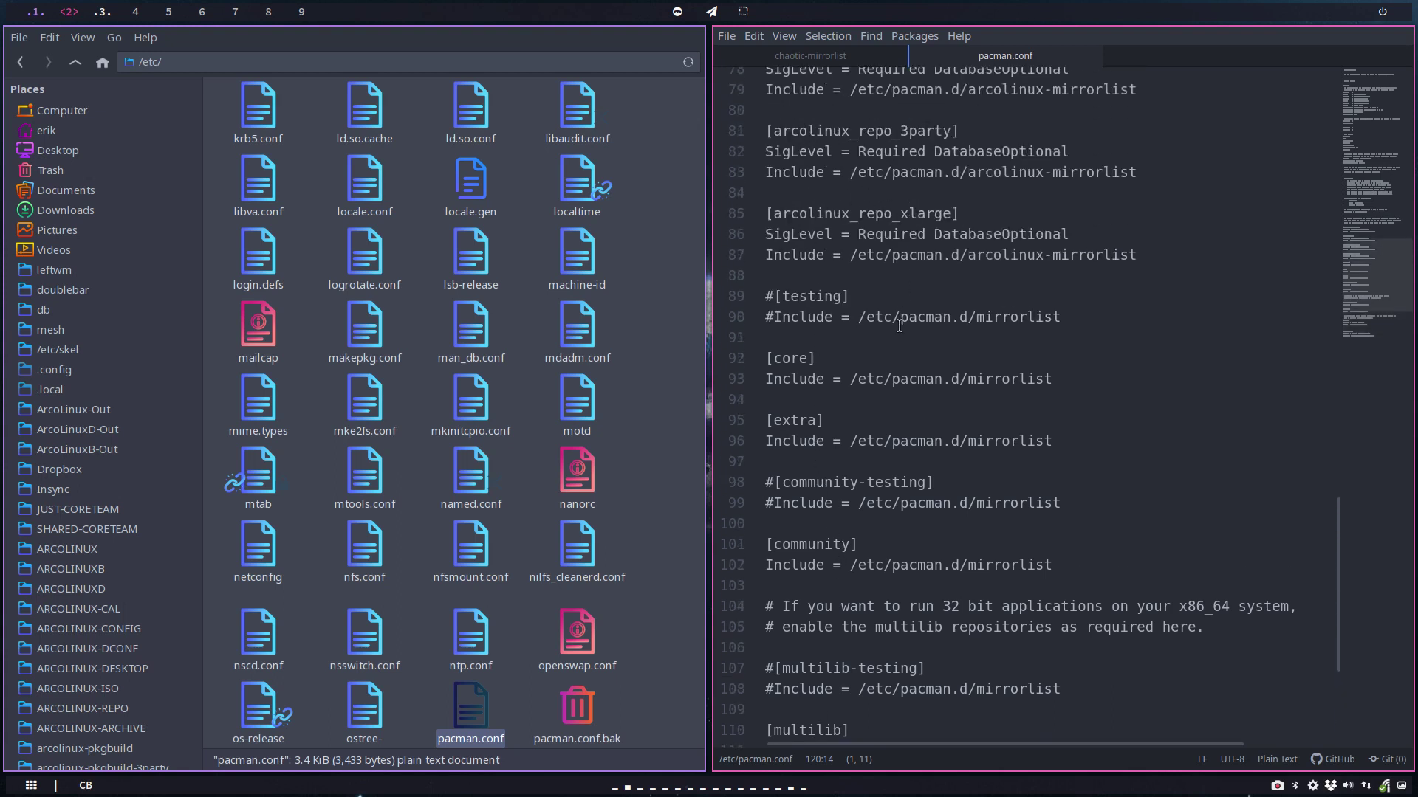
{"action": "scroll", "coordinate": [888, 359], "scroll_direction": "down", "scroll_amount": 1}
{"action": "scroll", "coordinate": [888, 360], "scroll_direction": "down", "scroll_amount": 3}
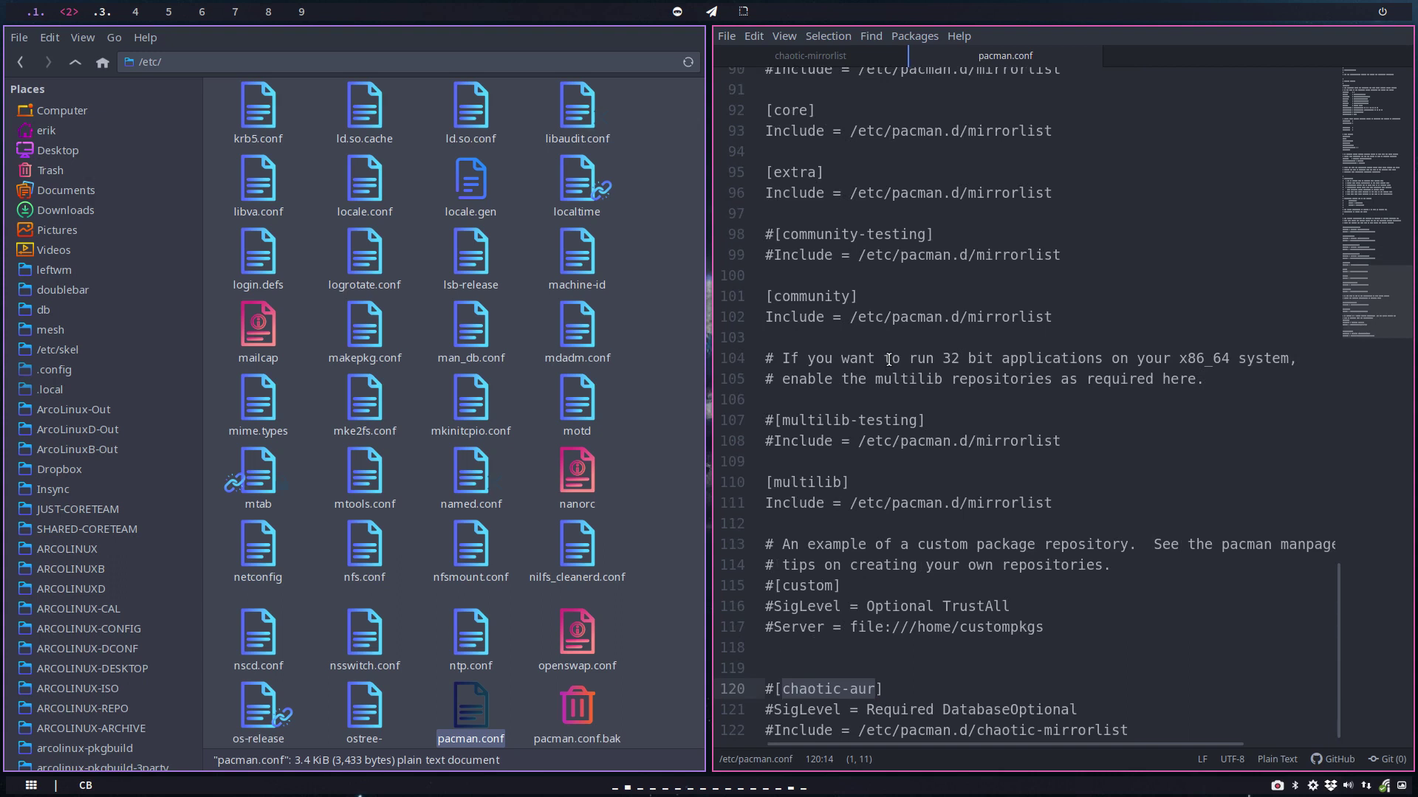
{"action": "left_click", "coordinate": [824, 688]}
{"action": "left_click_drag", "start_coordinate": [873, 688], "coordinate": [785, 685]}
{"action": "key", "text": "ctrl+c"}
Replace $repo in the mirror address with chaotic-aur and load the x86_64 index
{"action": "left_click", "coordinate": [102, 11]}
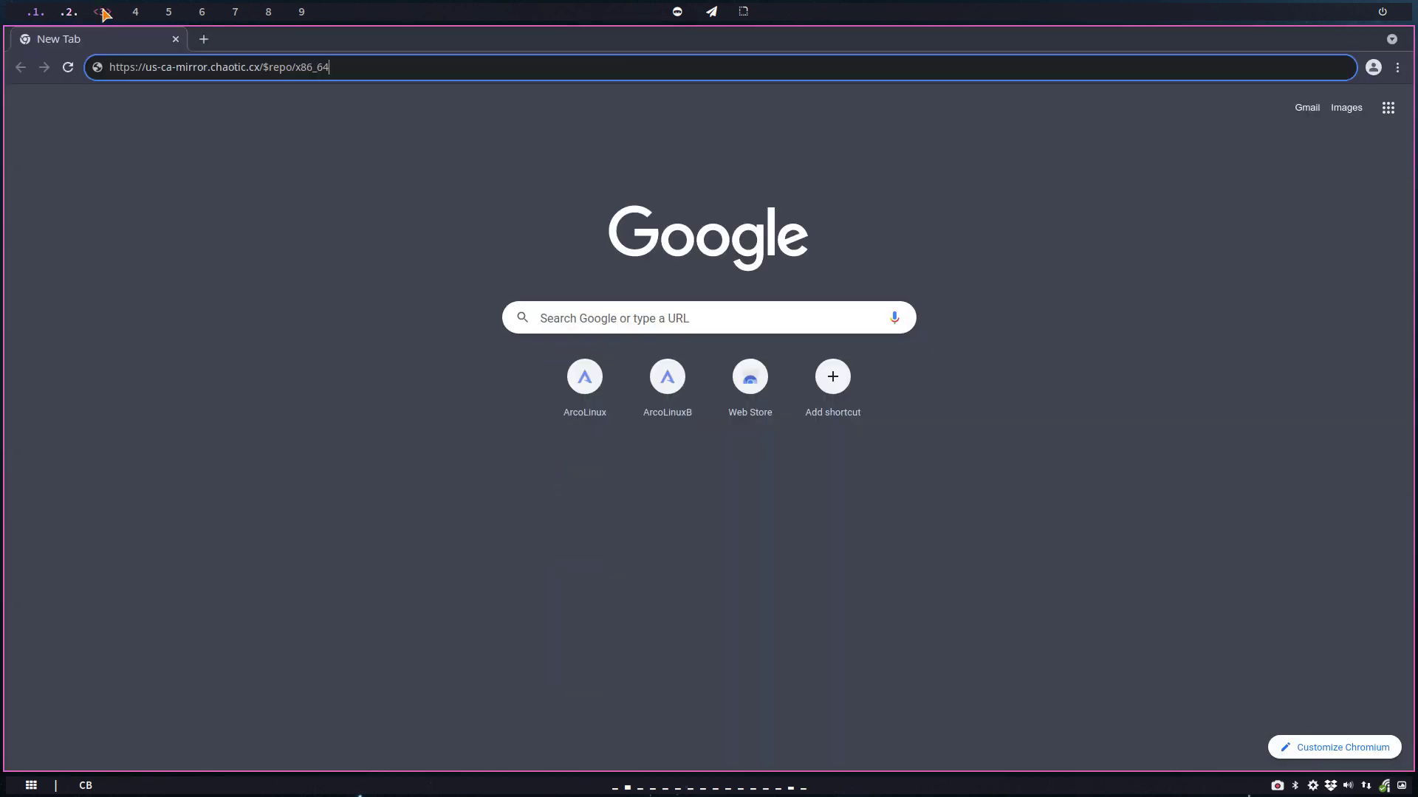
{"action": "left_click_drag", "start_coordinate": [264, 68], "coordinate": [292, 66]}
{"action": "key", "text": "ctrl+v"}
{"action": "key", "text": "Return"}
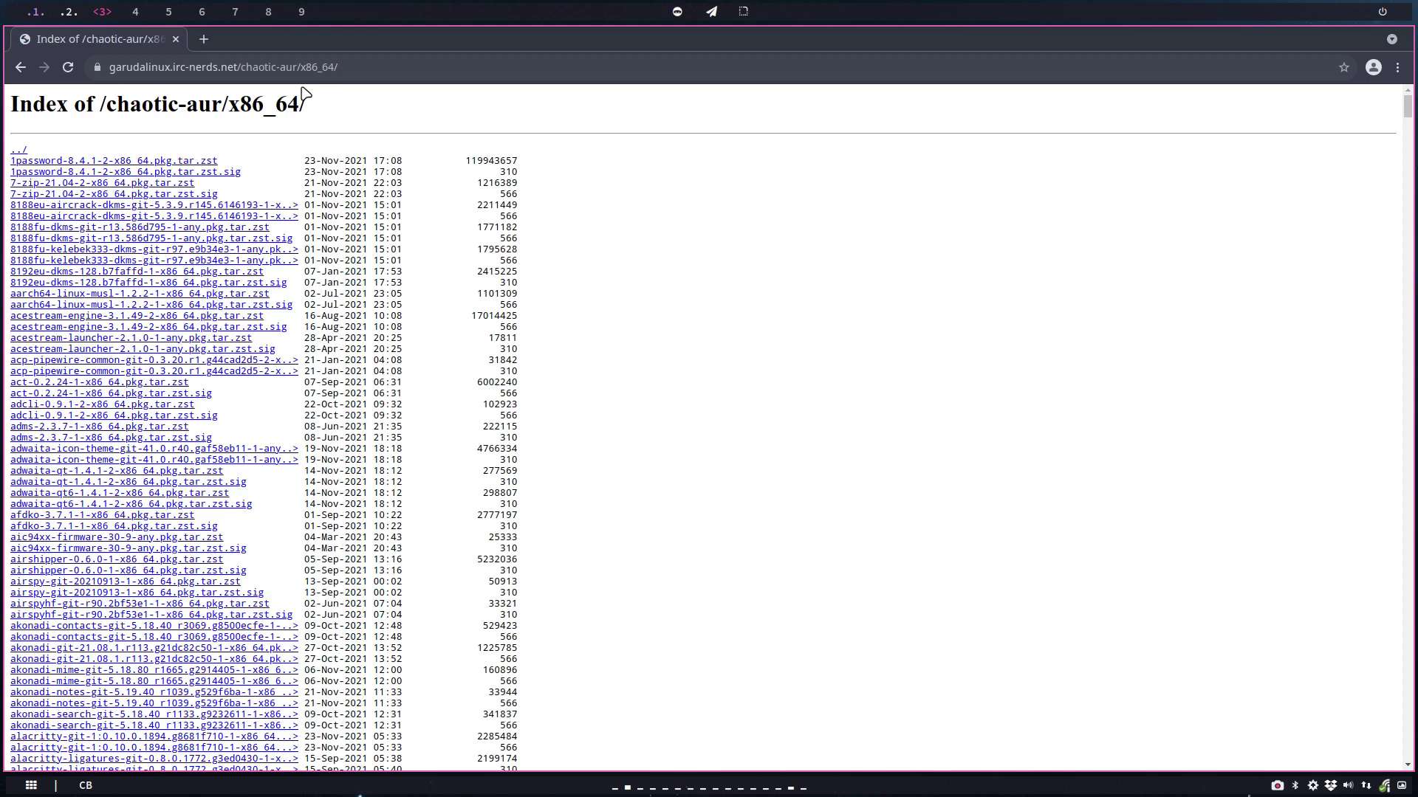
Scroll the Chaotic-AUR x86_64 index down to the nvidia-390xx and nvidia-470xx entries
{"action": "scroll", "coordinate": [255, 185], "scroll_direction": "down", "scroll_amount": 1}
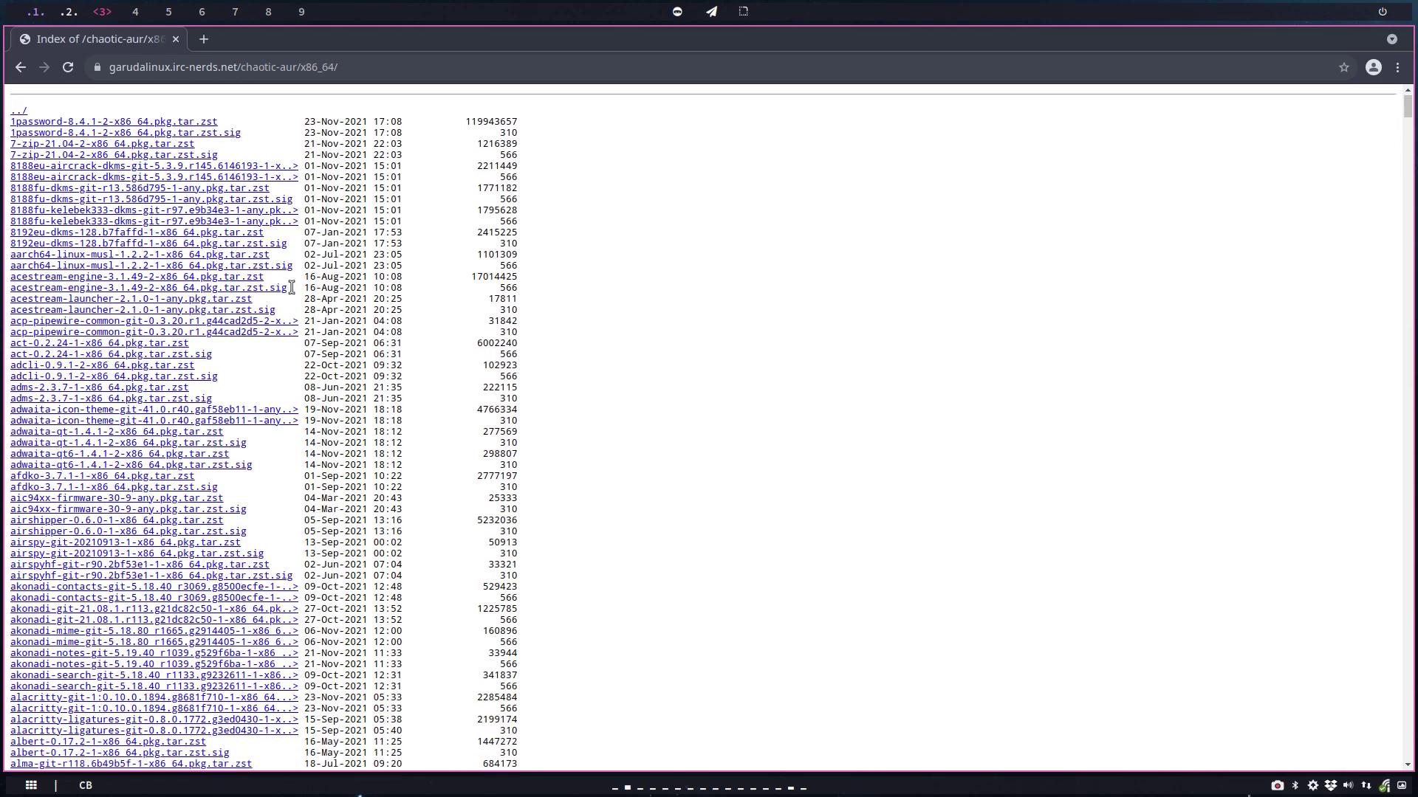
{"action": "scroll", "coordinate": [292, 287], "scroll_direction": "down", "scroll_amount": 9}
{"action": "scroll", "coordinate": [293, 291], "scroll_direction": "down", "scroll_amount": 4}
{"action": "scroll", "coordinate": [292, 289], "scroll_direction": "down", "scroll_amount": 12}
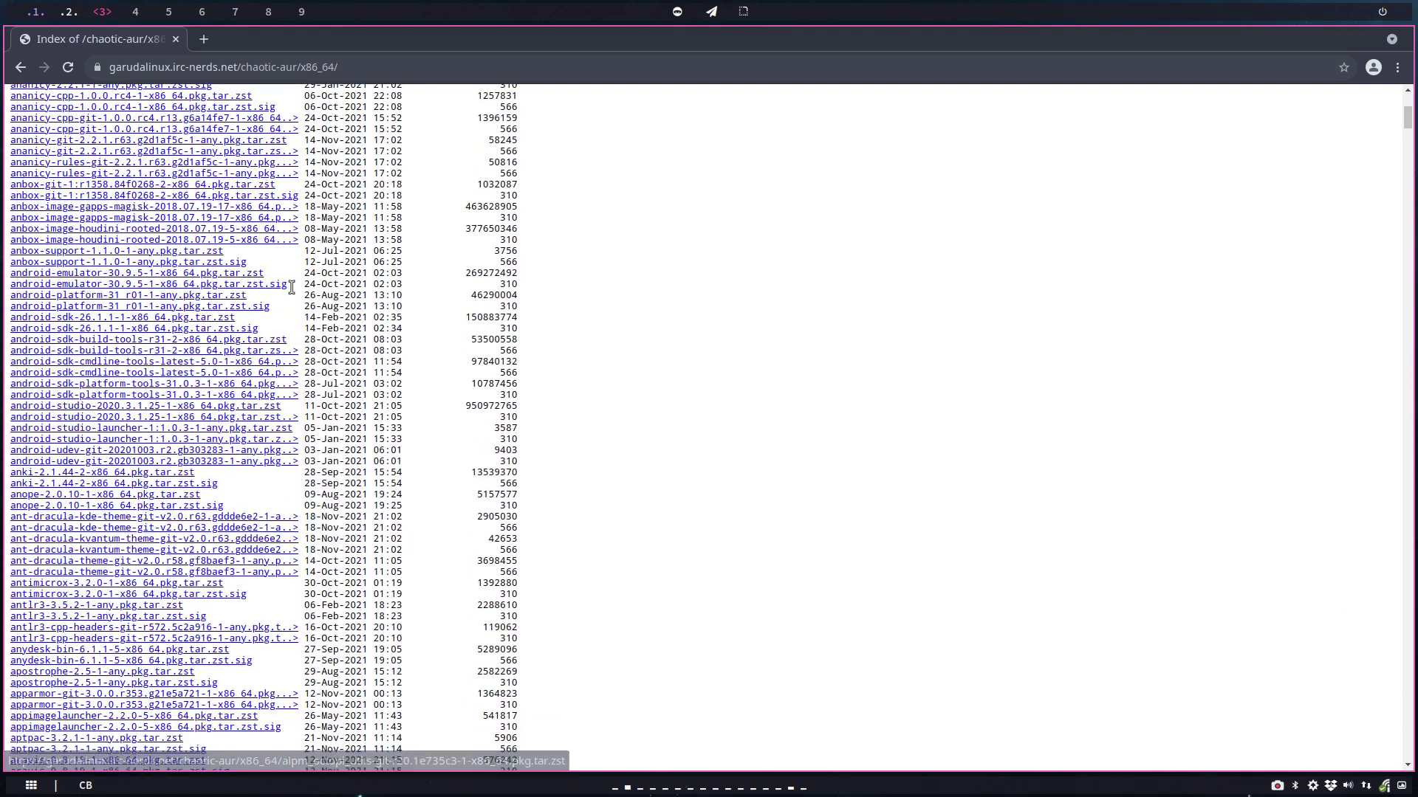
{"action": "scroll", "coordinate": [291, 287], "scroll_direction": "down", "scroll_amount": 4}
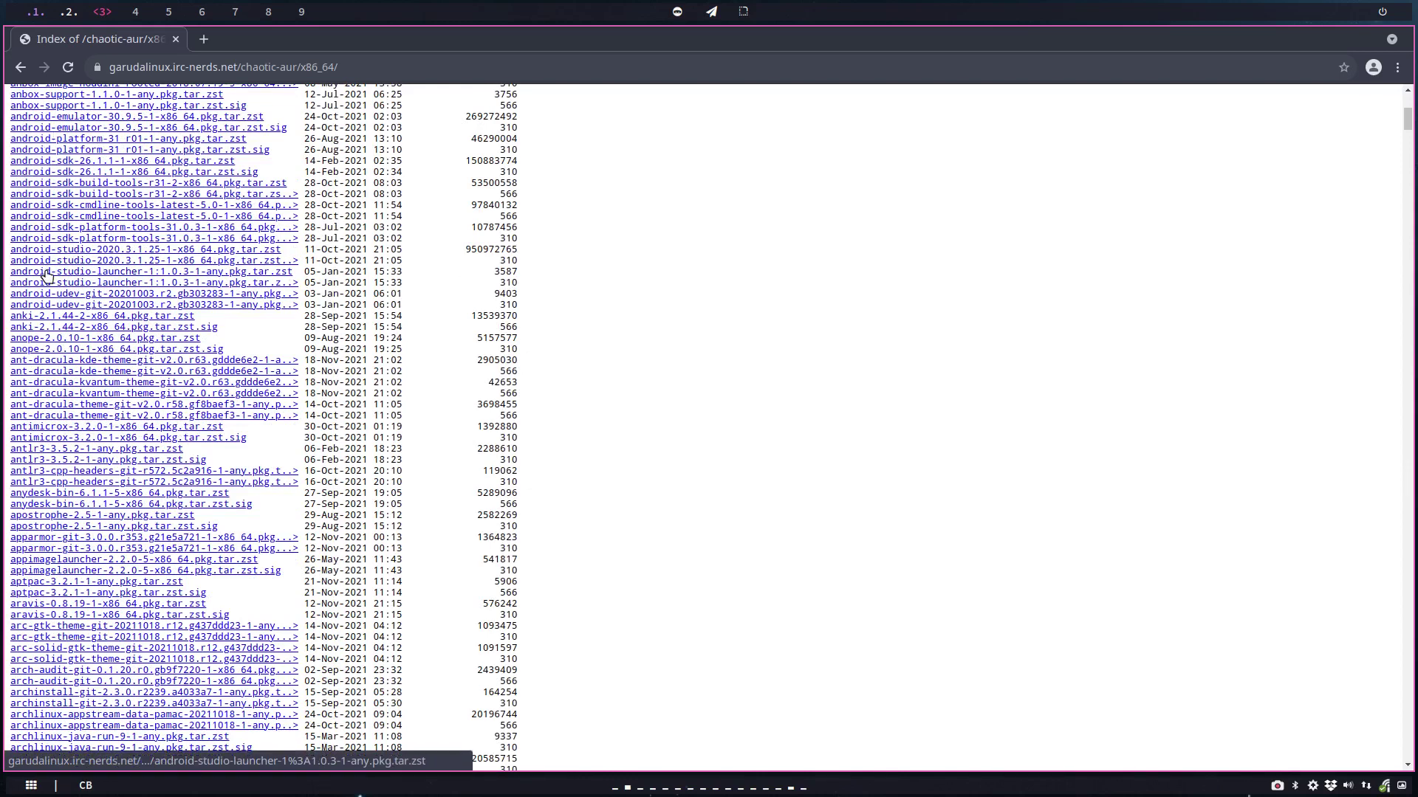
{"action": "scroll", "coordinate": [47, 275], "scroll_direction": "down", "scroll_amount": 4}
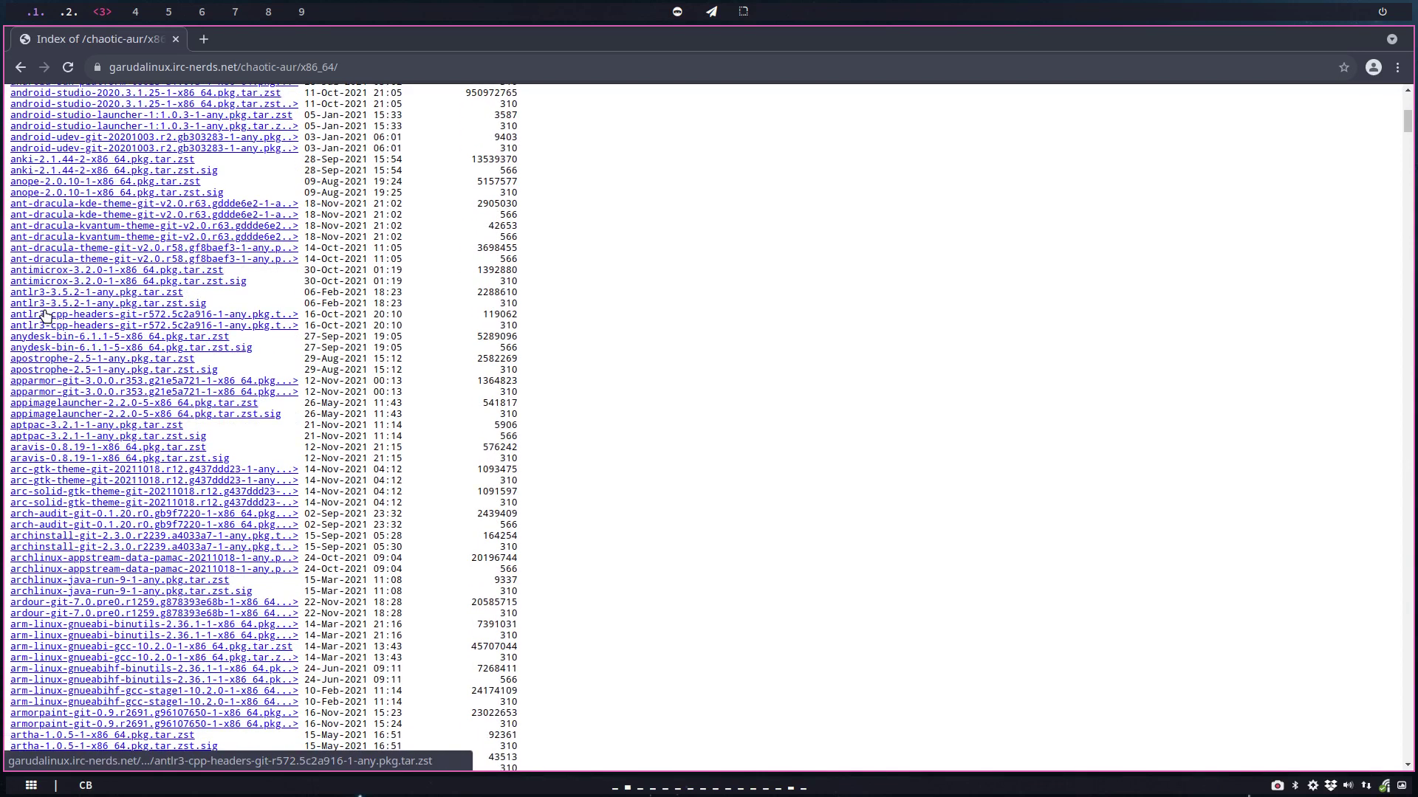
{"action": "scroll", "coordinate": [46, 318], "scroll_direction": "down", "scroll_amount": 10}
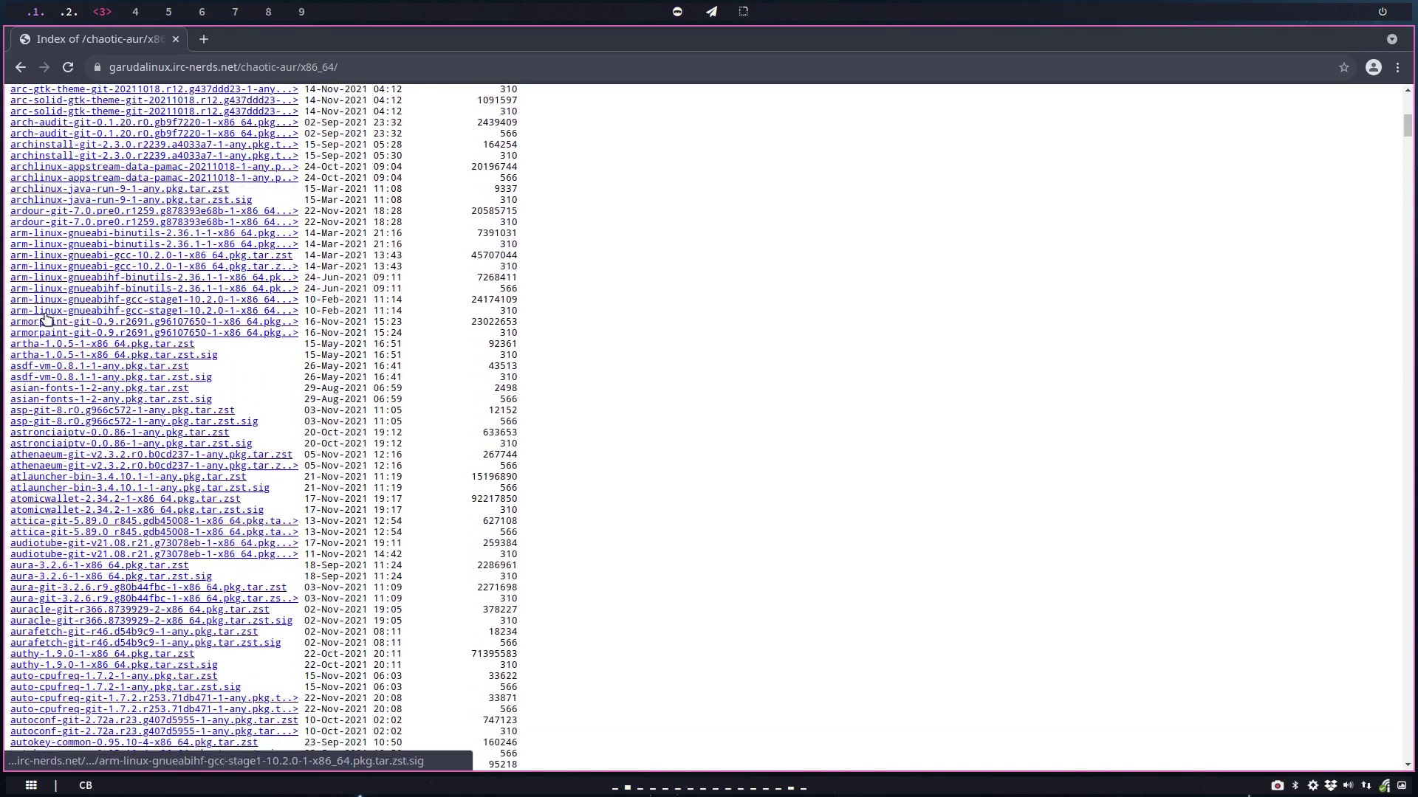
{"action": "scroll", "coordinate": [46, 317], "scroll_direction": "down", "scroll_amount": 5}
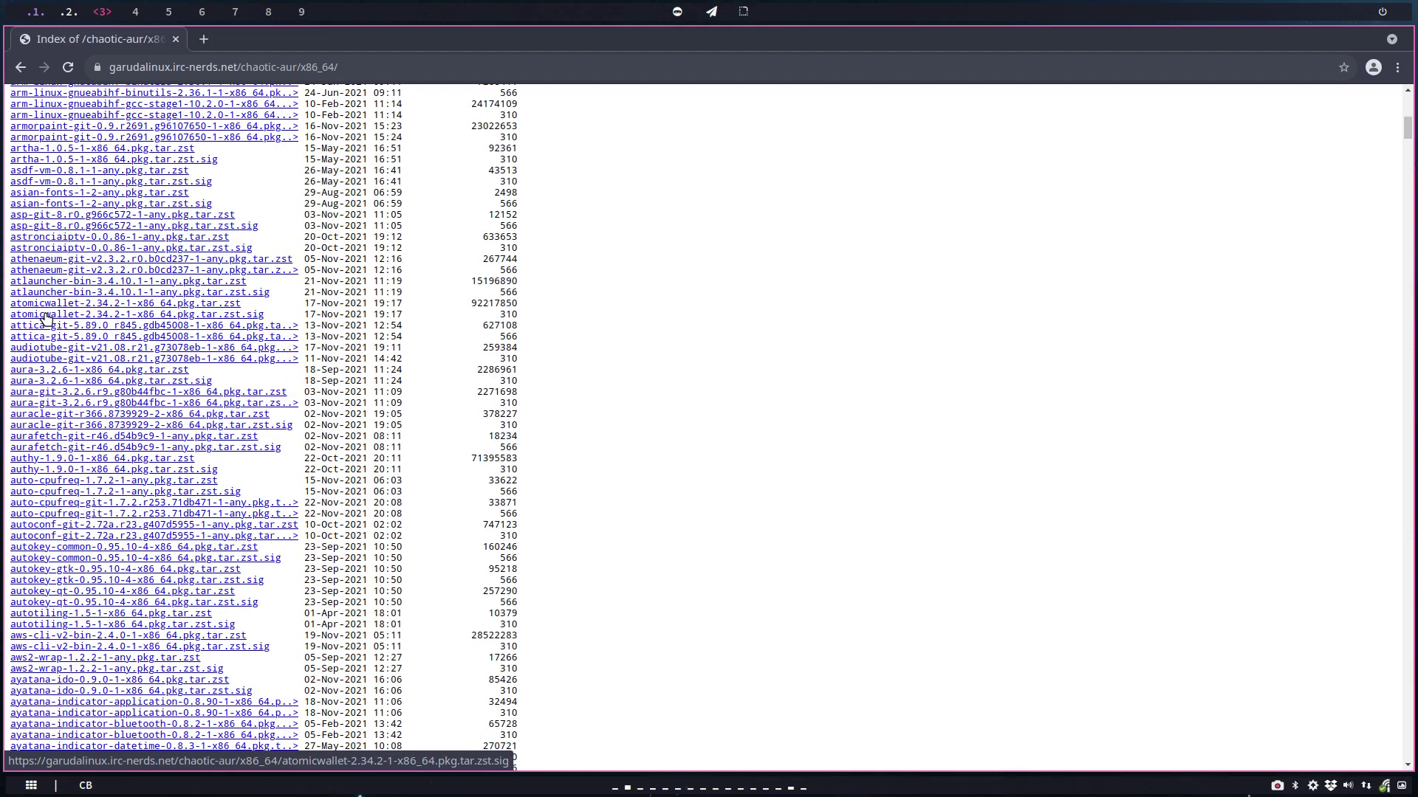
{"action": "scroll", "coordinate": [46, 317], "scroll_direction": "down", "scroll_amount": 15}
{"action": "scroll", "coordinate": [46, 317], "scroll_direction": "down", "scroll_amount": 20}
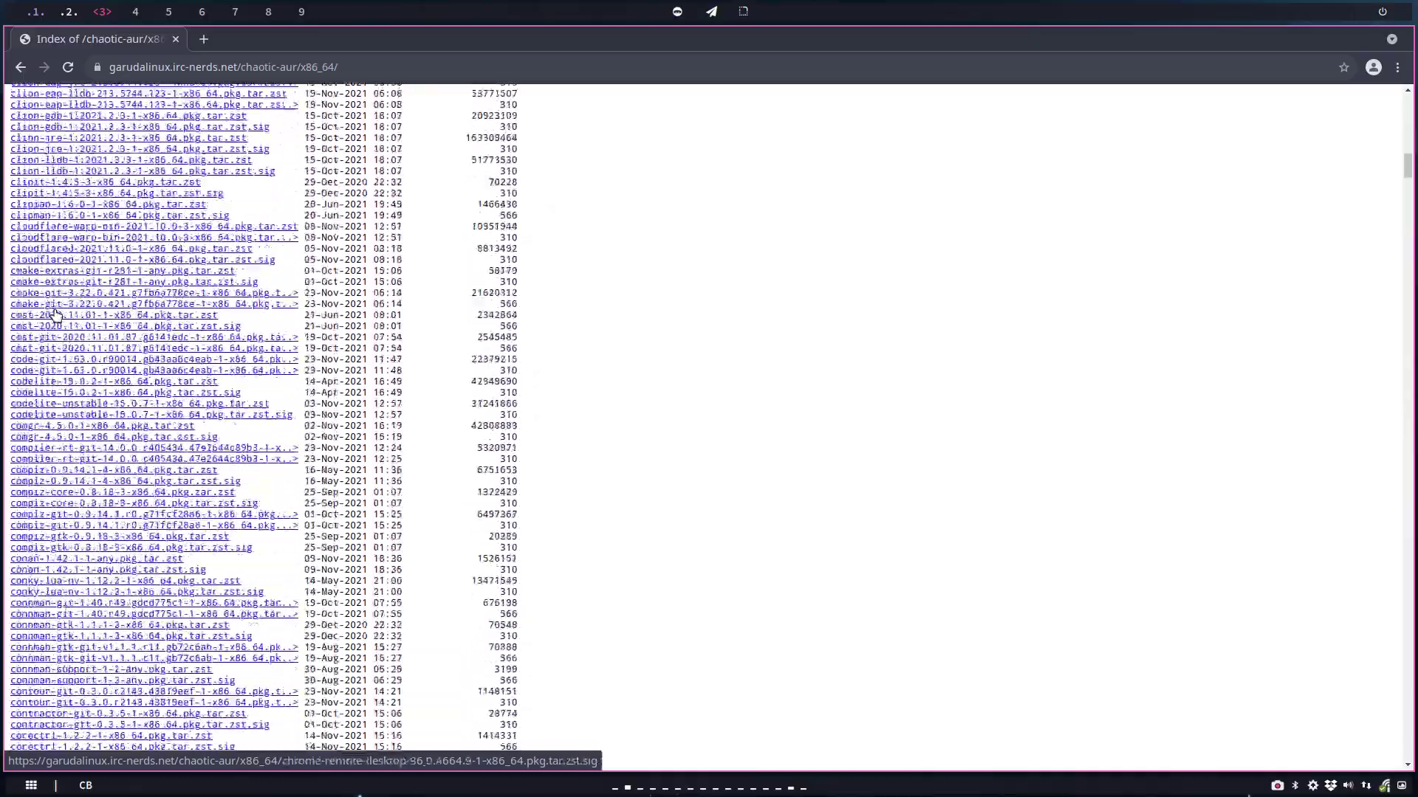
{"action": "scroll", "coordinate": [55, 316], "scroll_direction": "down", "scroll_amount": 20}
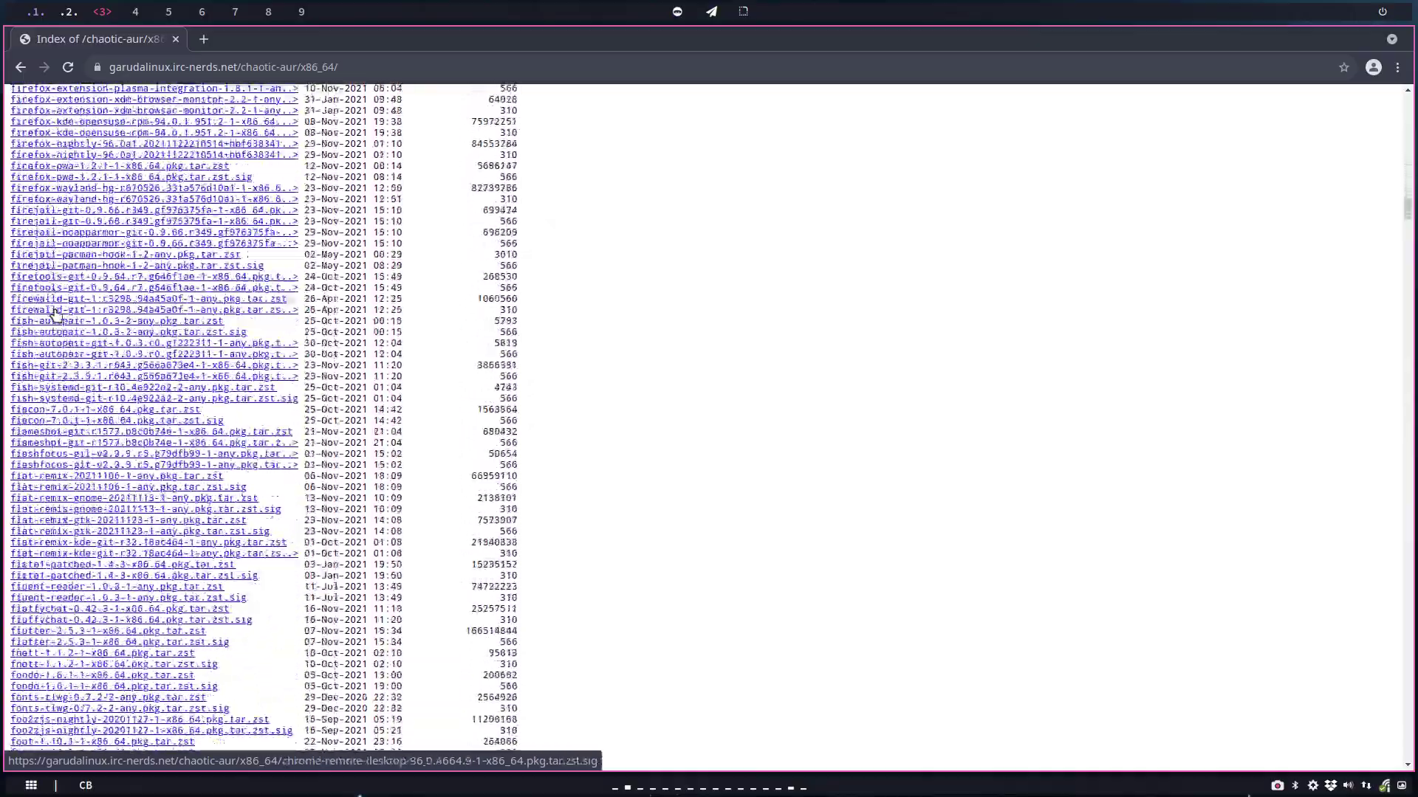
{"action": "scroll", "coordinate": [56, 315], "scroll_direction": "down", "scroll_amount": 10}
{"action": "scroll", "coordinate": [56, 315], "scroll_direction": "up", "scroll_amount": 20}
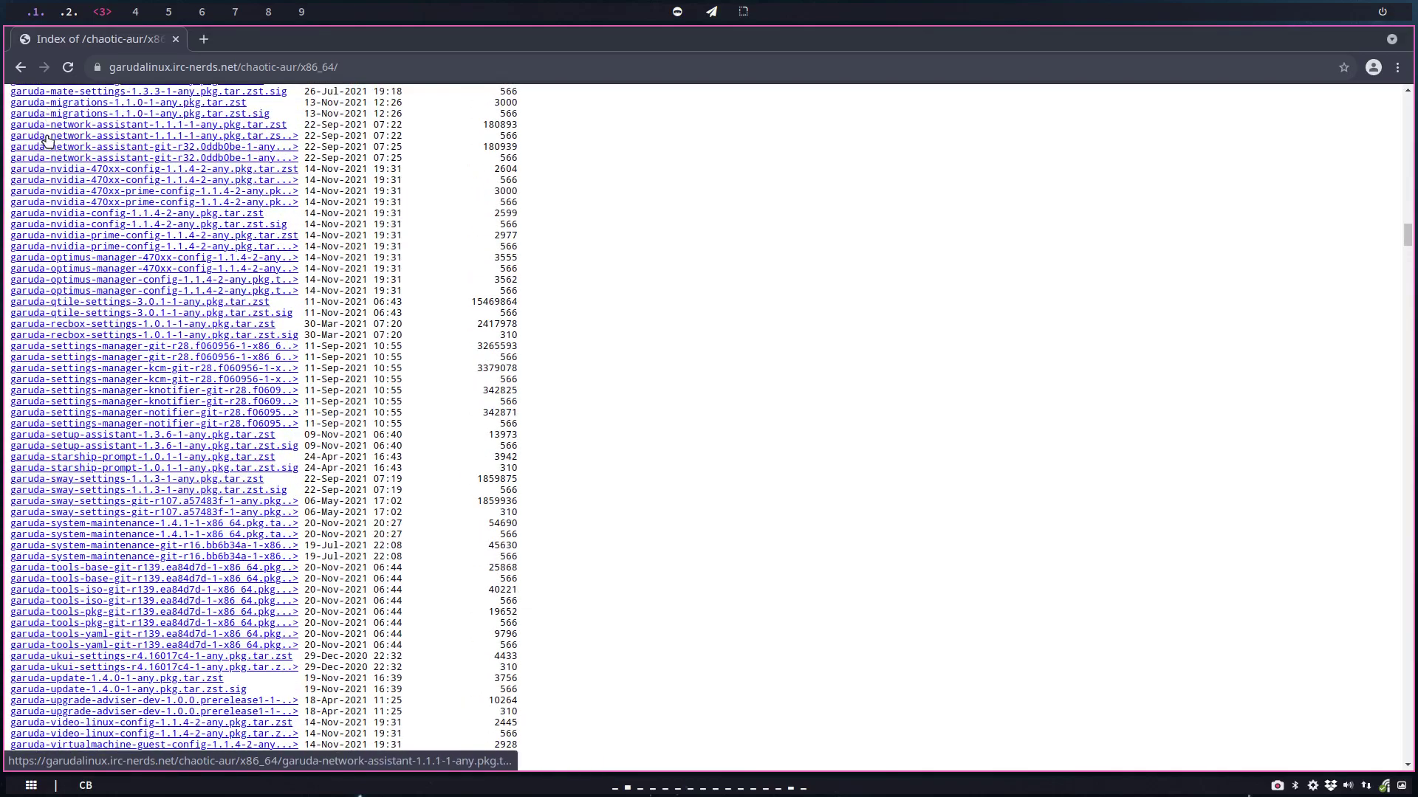
{"action": "scroll", "coordinate": [52, 413], "scroll_direction": "down", "scroll_amount": 10}
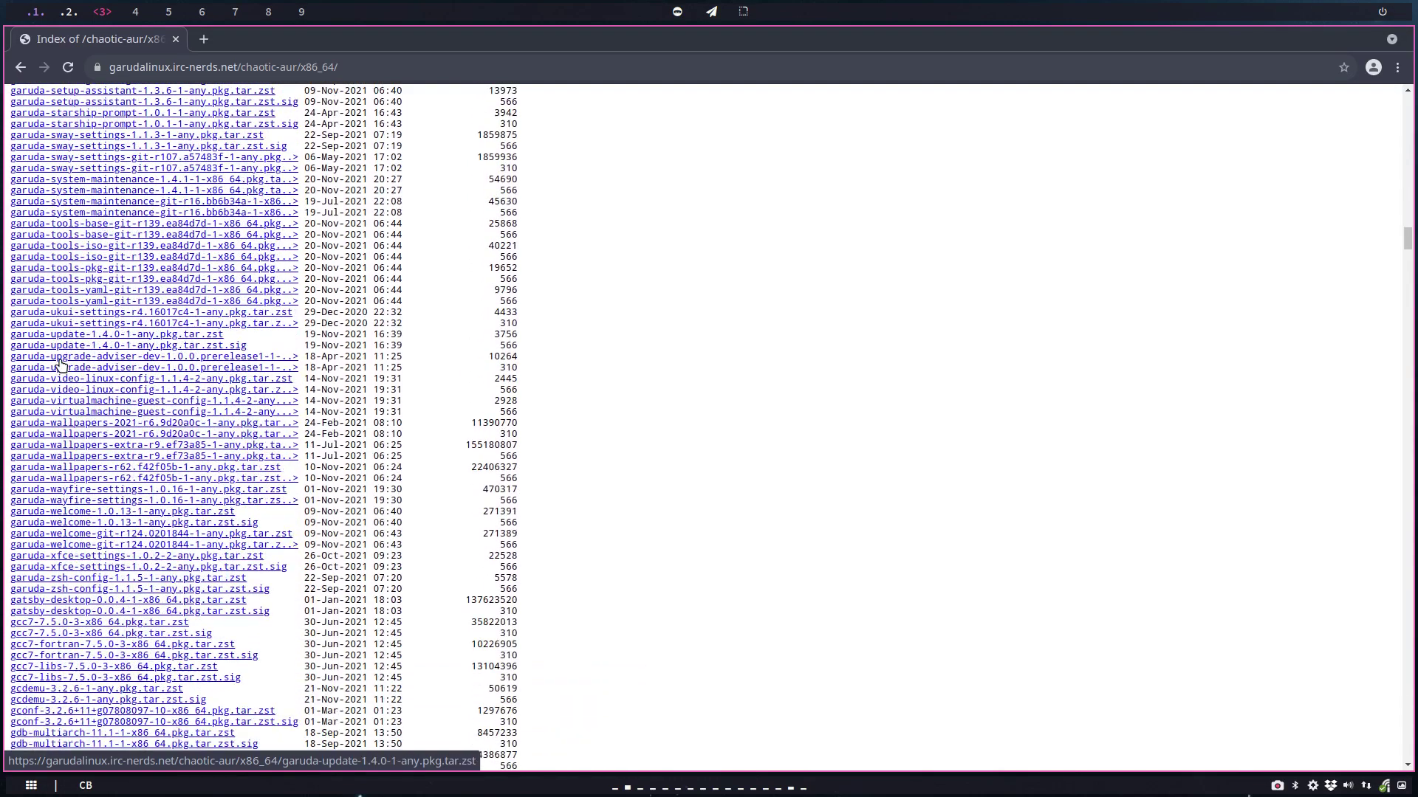
{"action": "scroll", "coordinate": [61, 365], "scroll_direction": "down", "scroll_amount": 1}
{"action": "scroll", "coordinate": [60, 364], "scroll_direction": "down", "scroll_amount": 2}
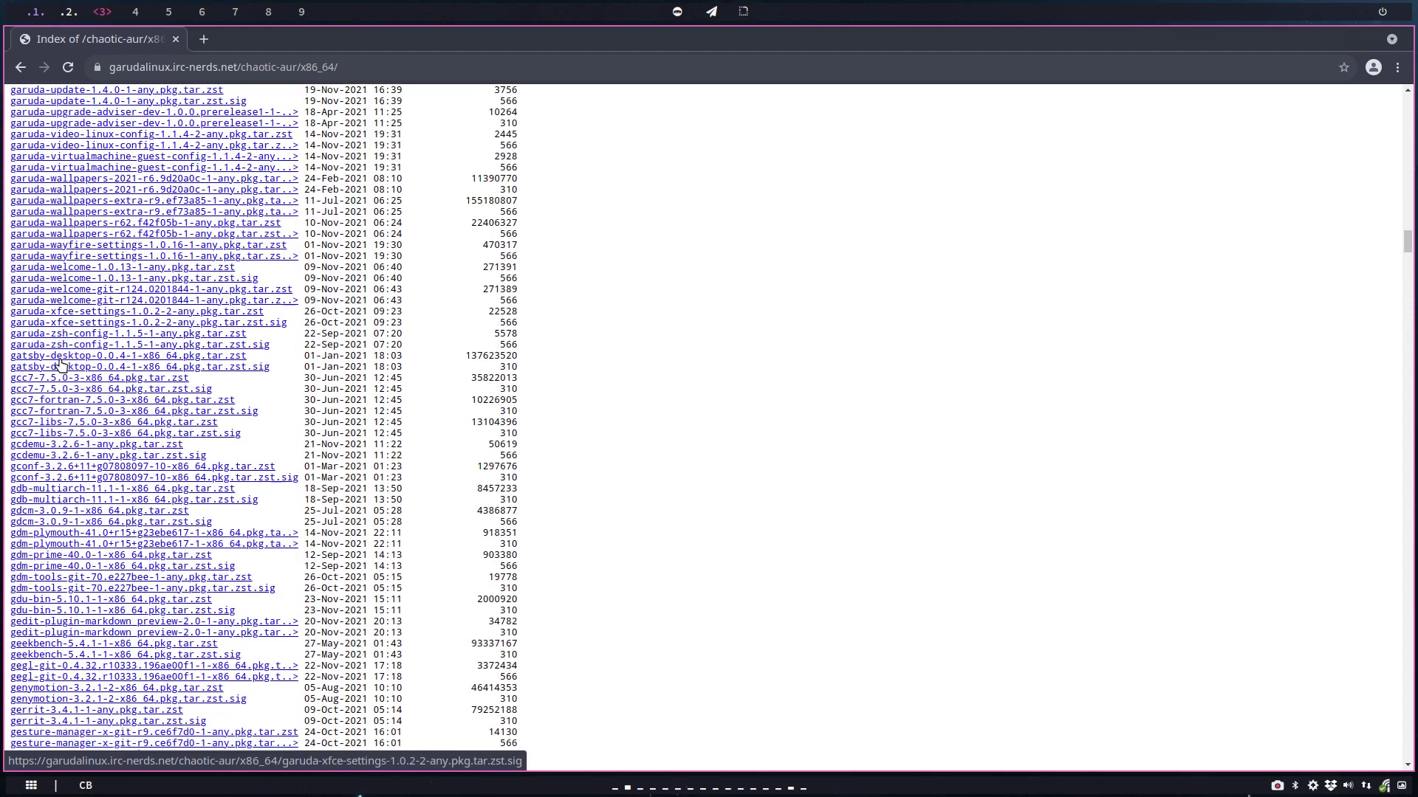
{"action": "scroll", "coordinate": [60, 365], "scroll_direction": "down", "scroll_amount": 3}
{"action": "scroll", "coordinate": [61, 365], "scroll_direction": "down", "scroll_amount": 1}
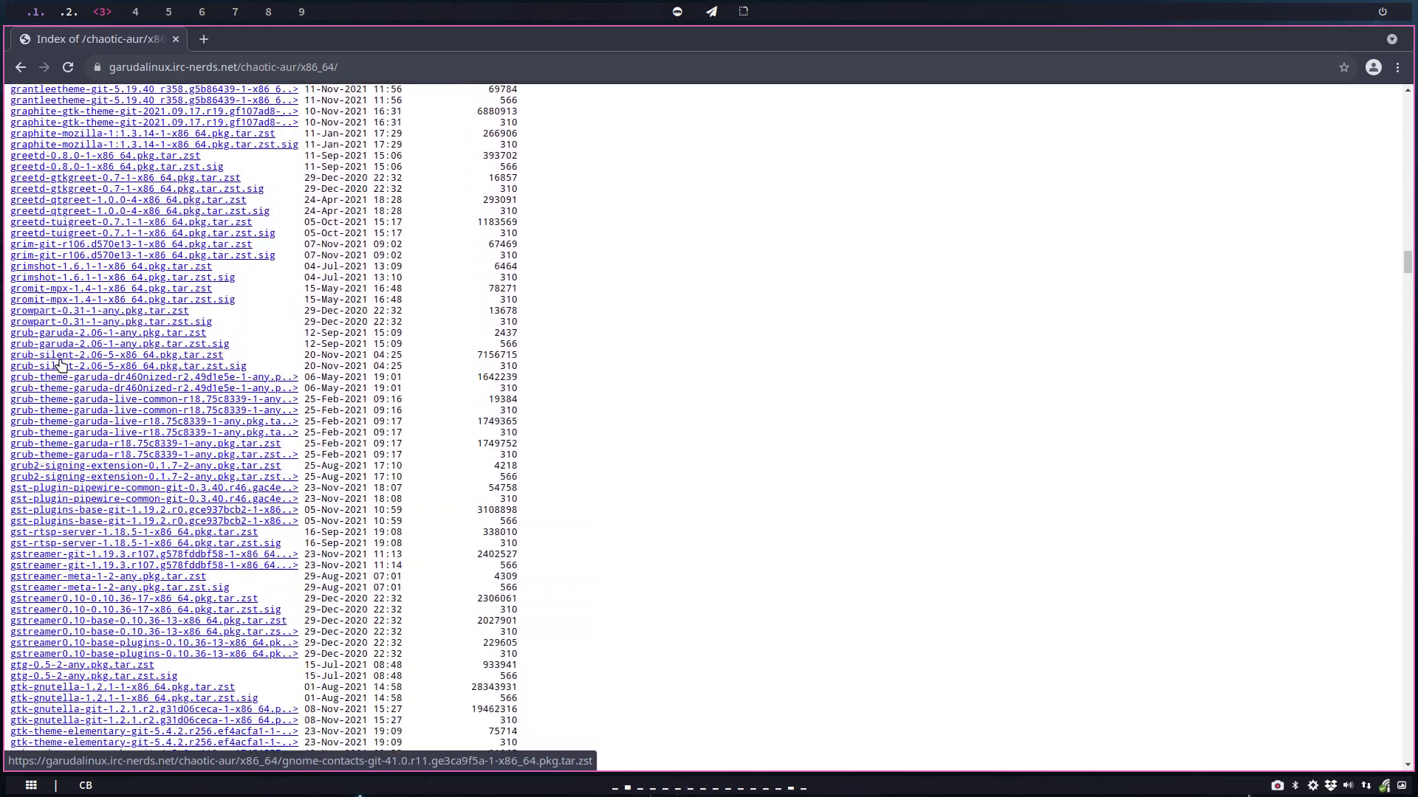
{"action": "scroll", "coordinate": [61, 365], "scroll_direction": "down", "scroll_amount": 1}
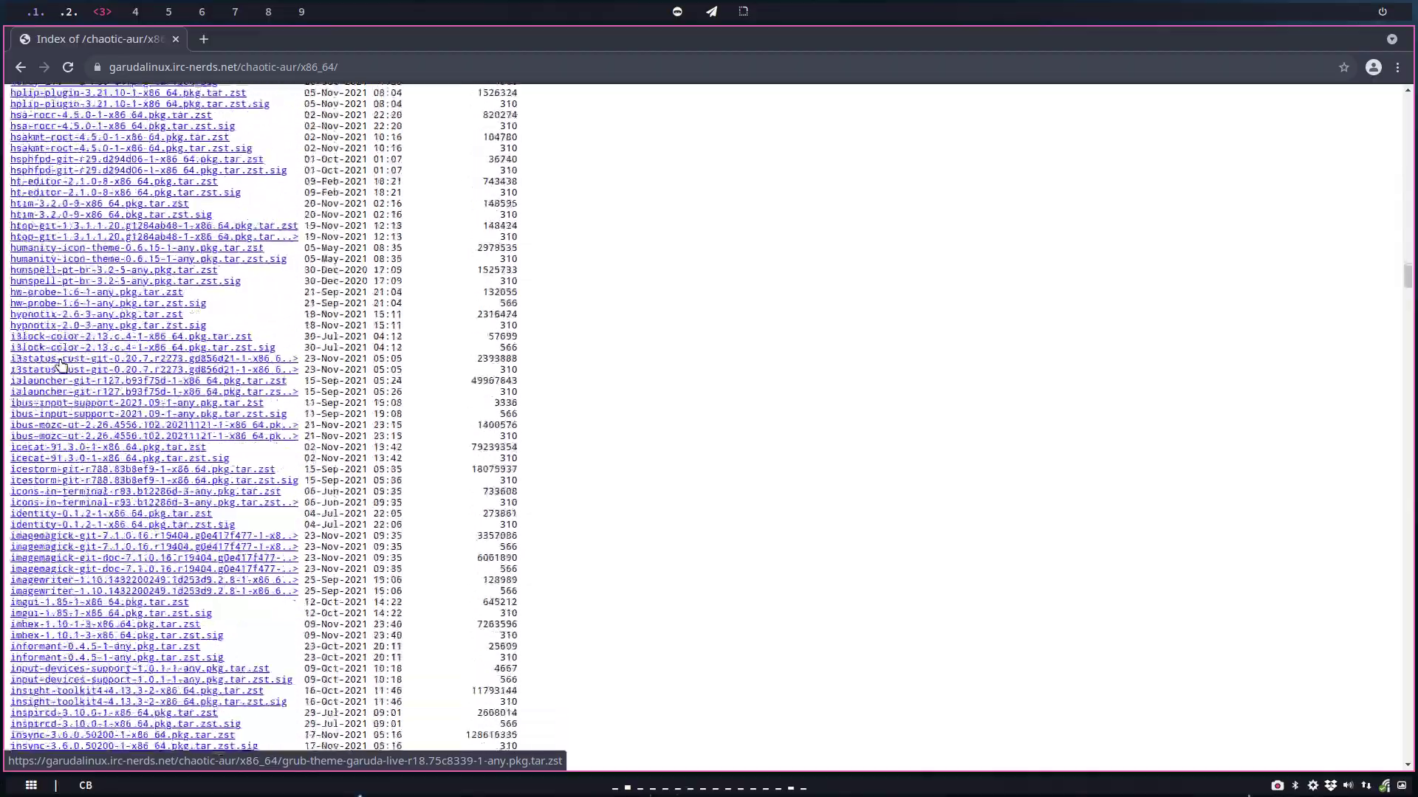
{"action": "scroll", "coordinate": [60, 365], "scroll_direction": "down", "scroll_amount": 15}
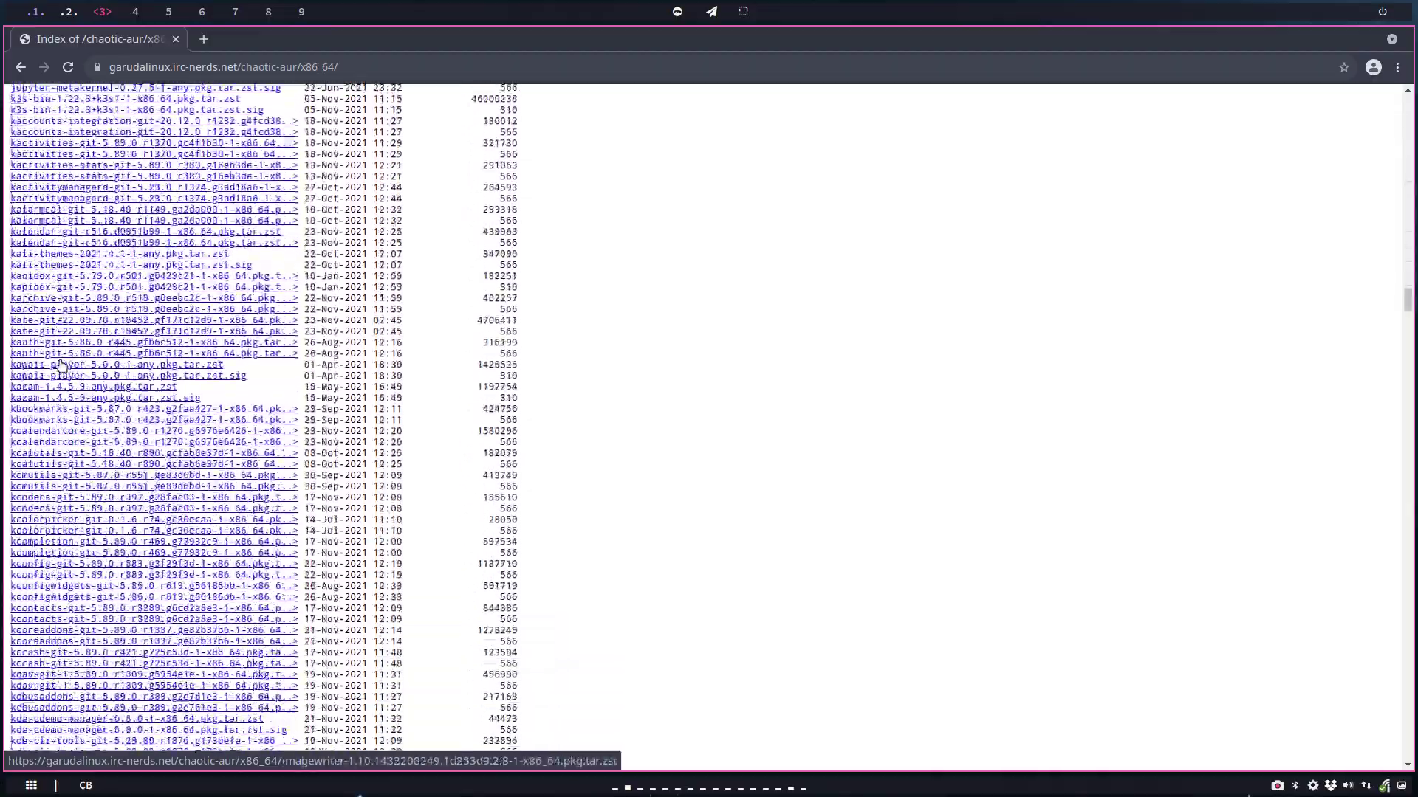
{"action": "scroll", "coordinate": [61, 365], "scroll_direction": "down", "scroll_amount": 20}
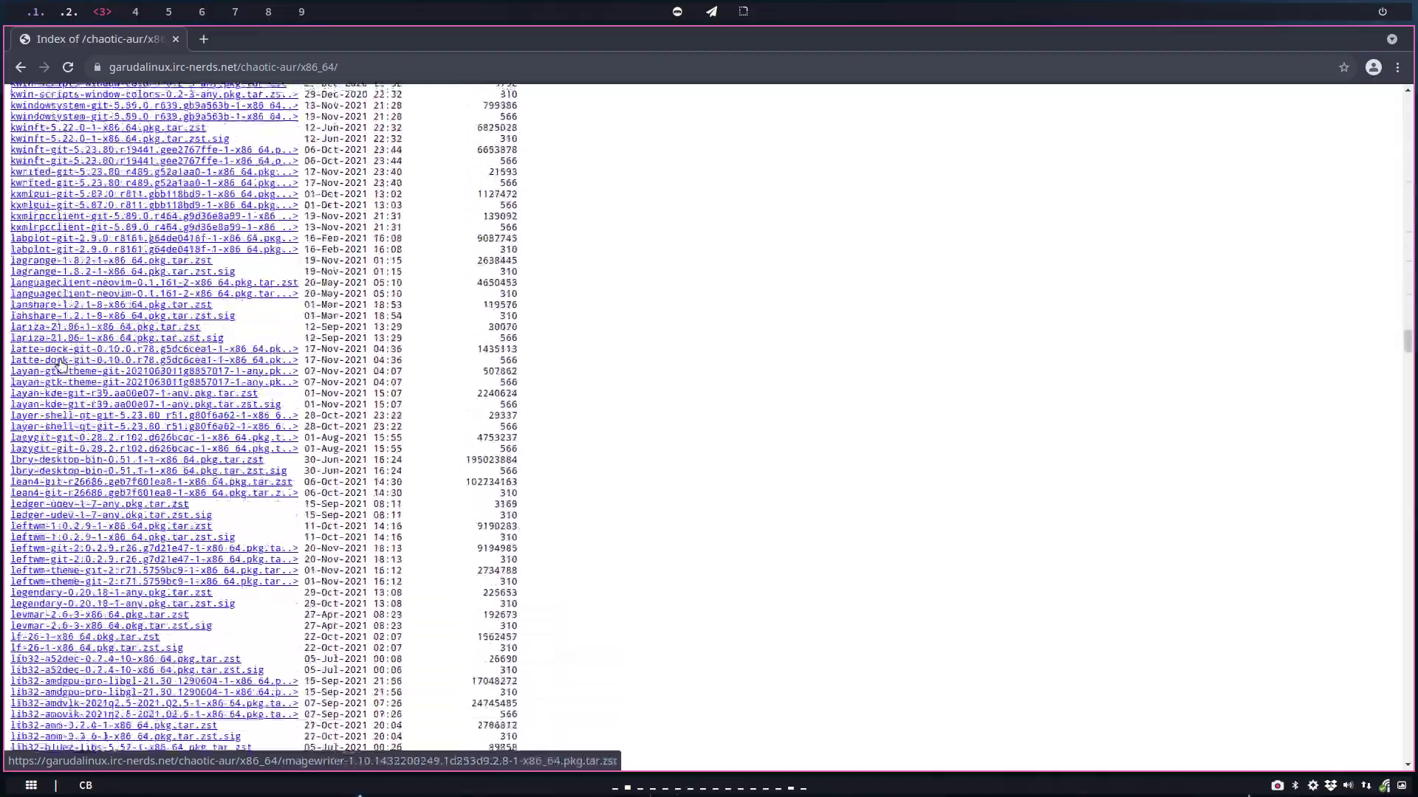
{"action": "scroll", "coordinate": [61, 364], "scroll_direction": "down", "scroll_amount": 20}
{"action": "scroll", "coordinate": [60, 364], "scroll_direction": "down", "scroll_amount": 20}
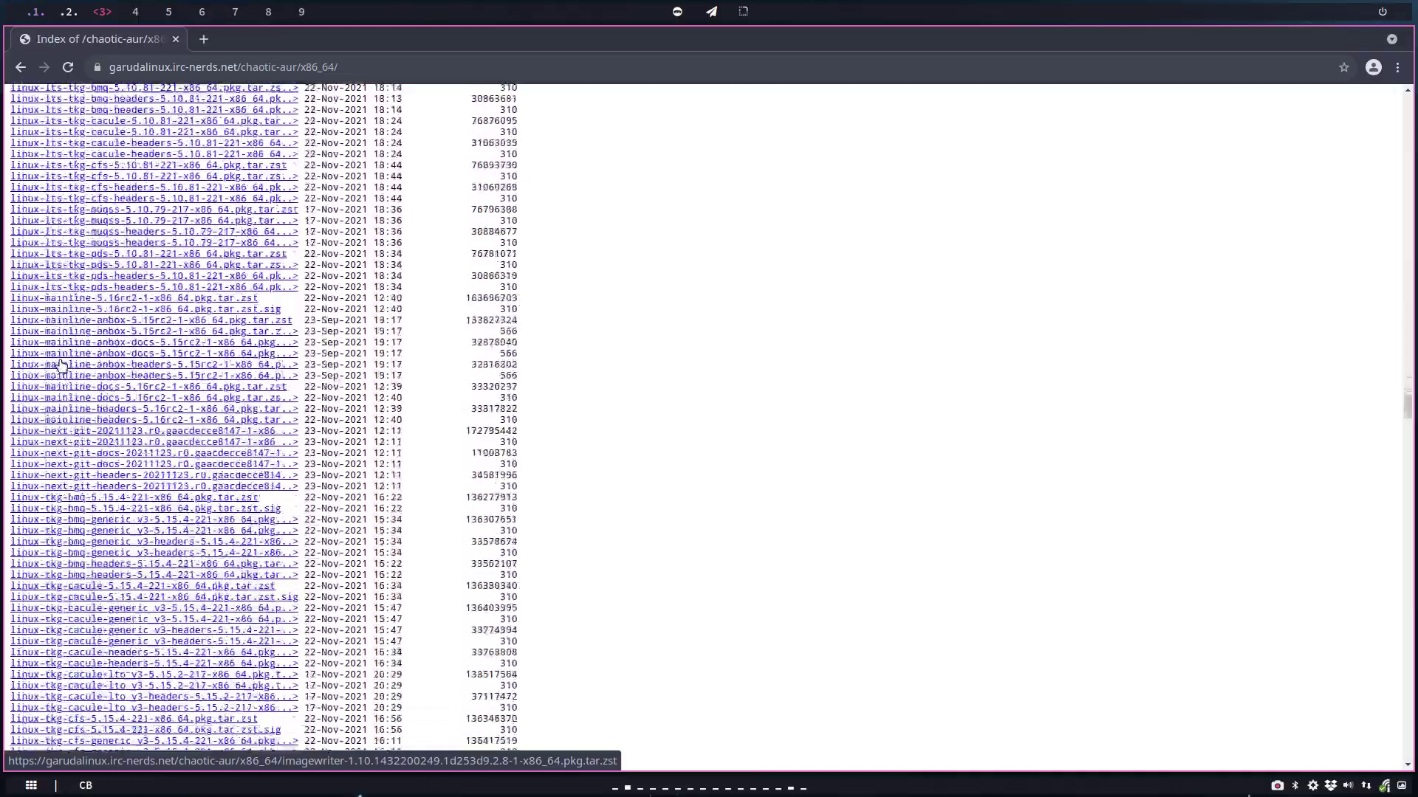
{"action": "scroll", "coordinate": [60, 365], "scroll_direction": "down", "scroll_amount": 20}
{"action": "scroll", "coordinate": [61, 365], "scroll_direction": "down", "scroll_amount": 10}
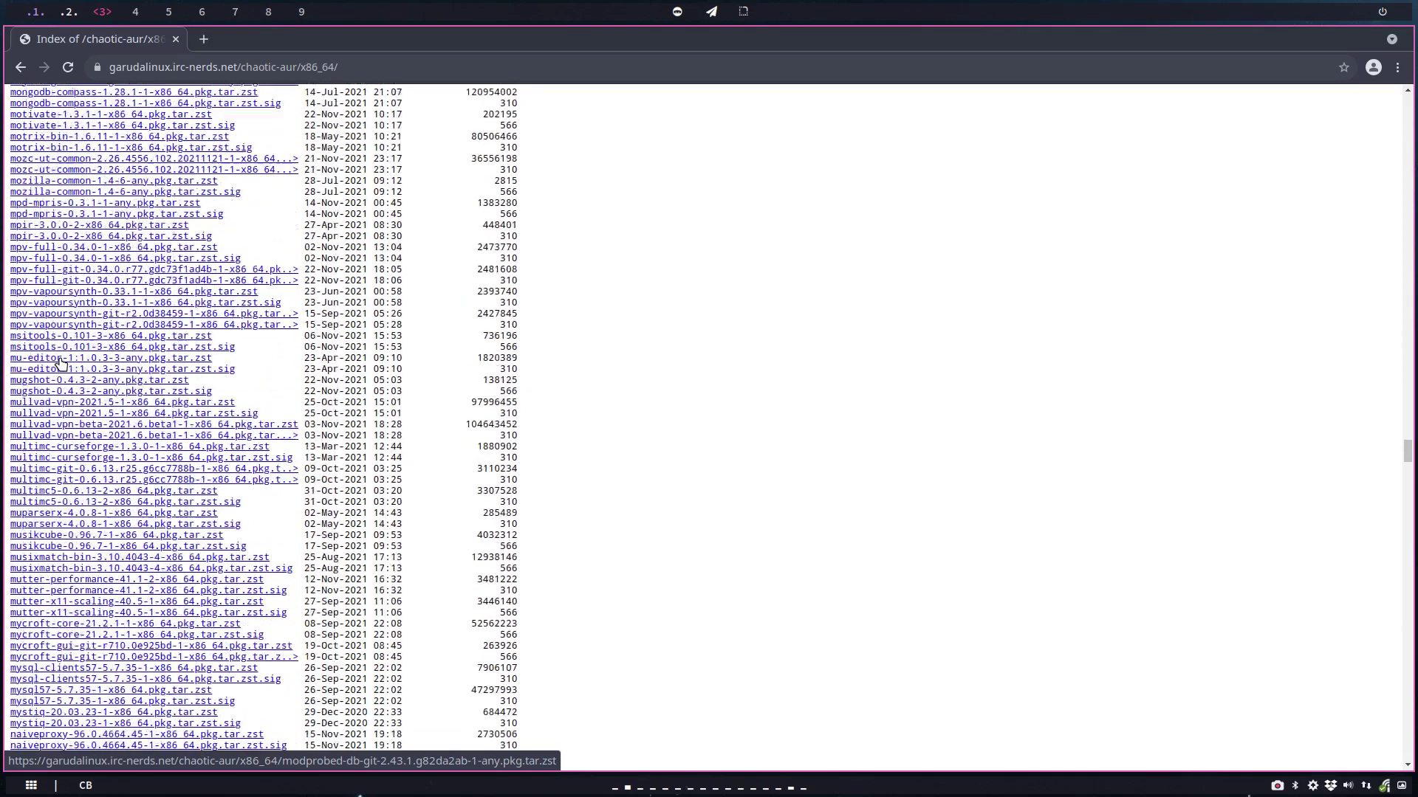
{"action": "scroll", "coordinate": [61, 363], "scroll_direction": "down", "scroll_amount": 8}
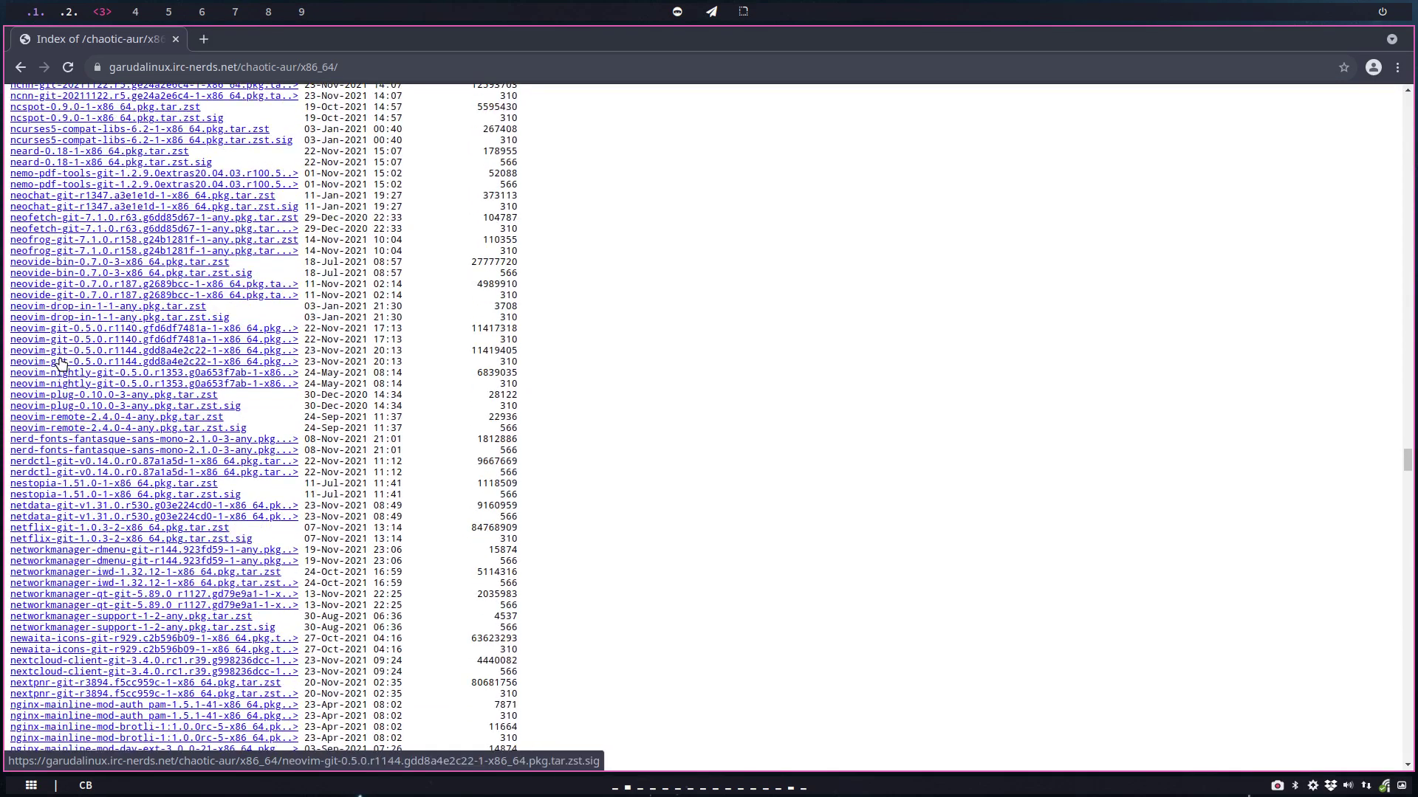
{"action": "scroll", "coordinate": [61, 363], "scroll_direction": "down", "scroll_amount": 15}
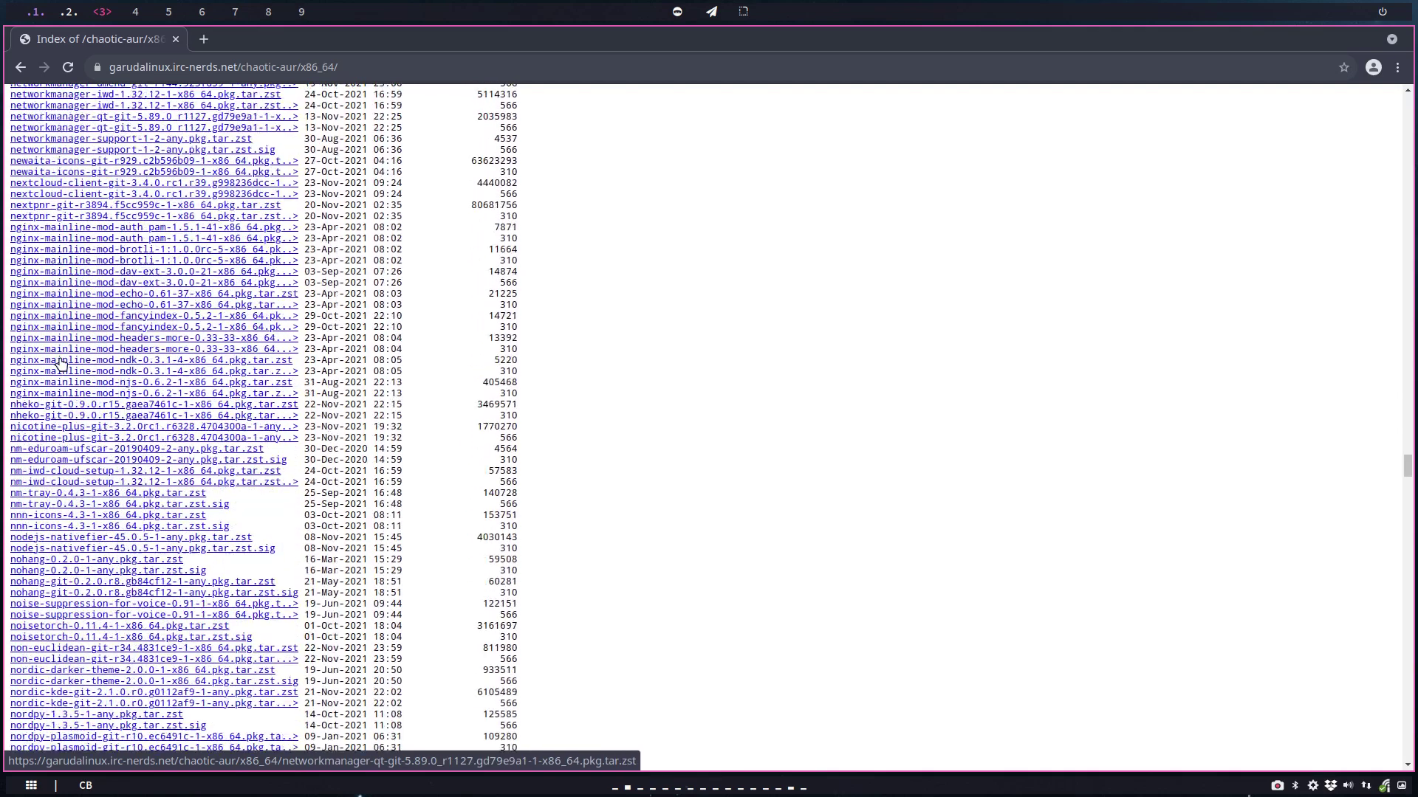
{"action": "scroll", "coordinate": [61, 363], "scroll_direction": "down", "scroll_amount": 10}
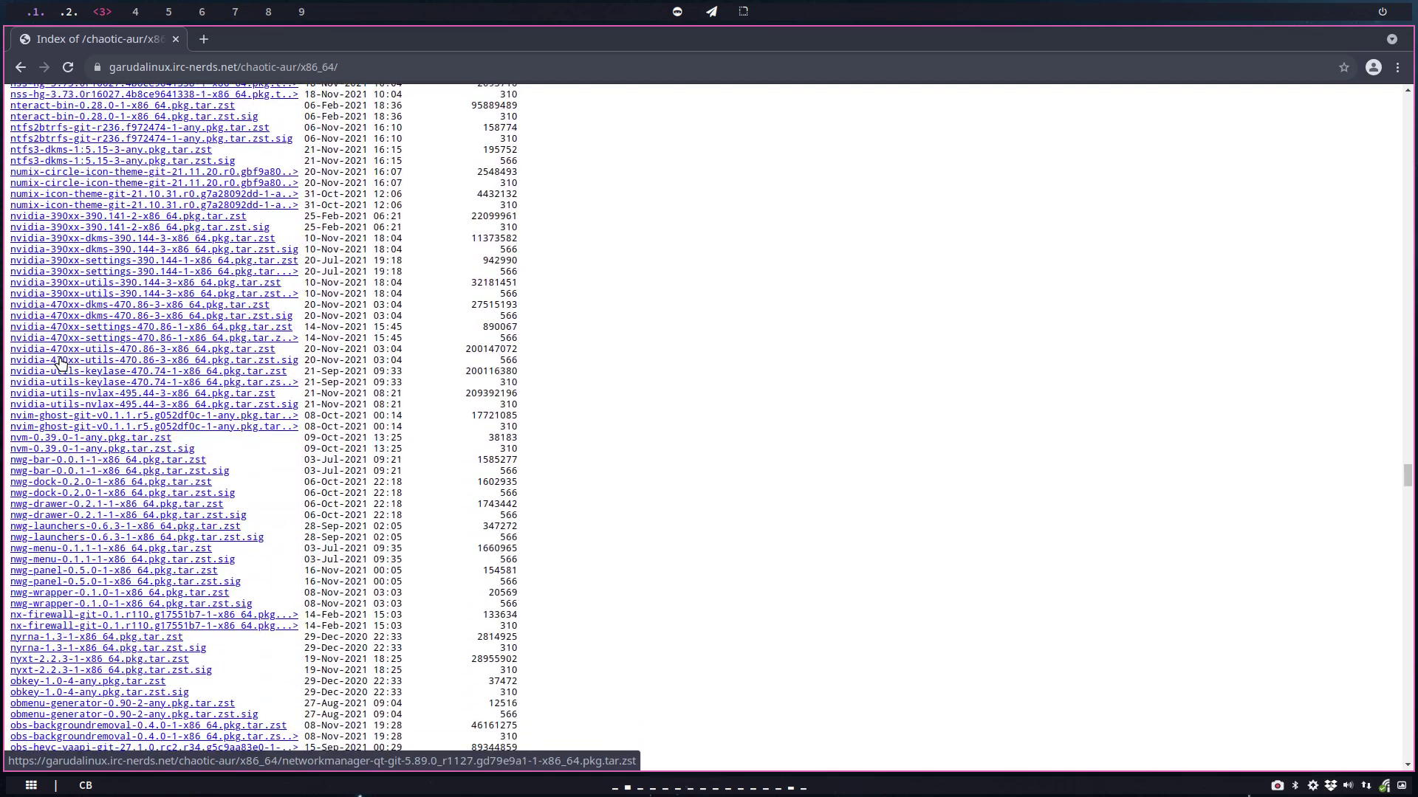
{"action": "scroll", "coordinate": [60, 363], "scroll_direction": "up", "scroll_amount": 6}
{"action": "scroll", "coordinate": [61, 364], "scroll_direction": "up", "scroll_amount": 3}
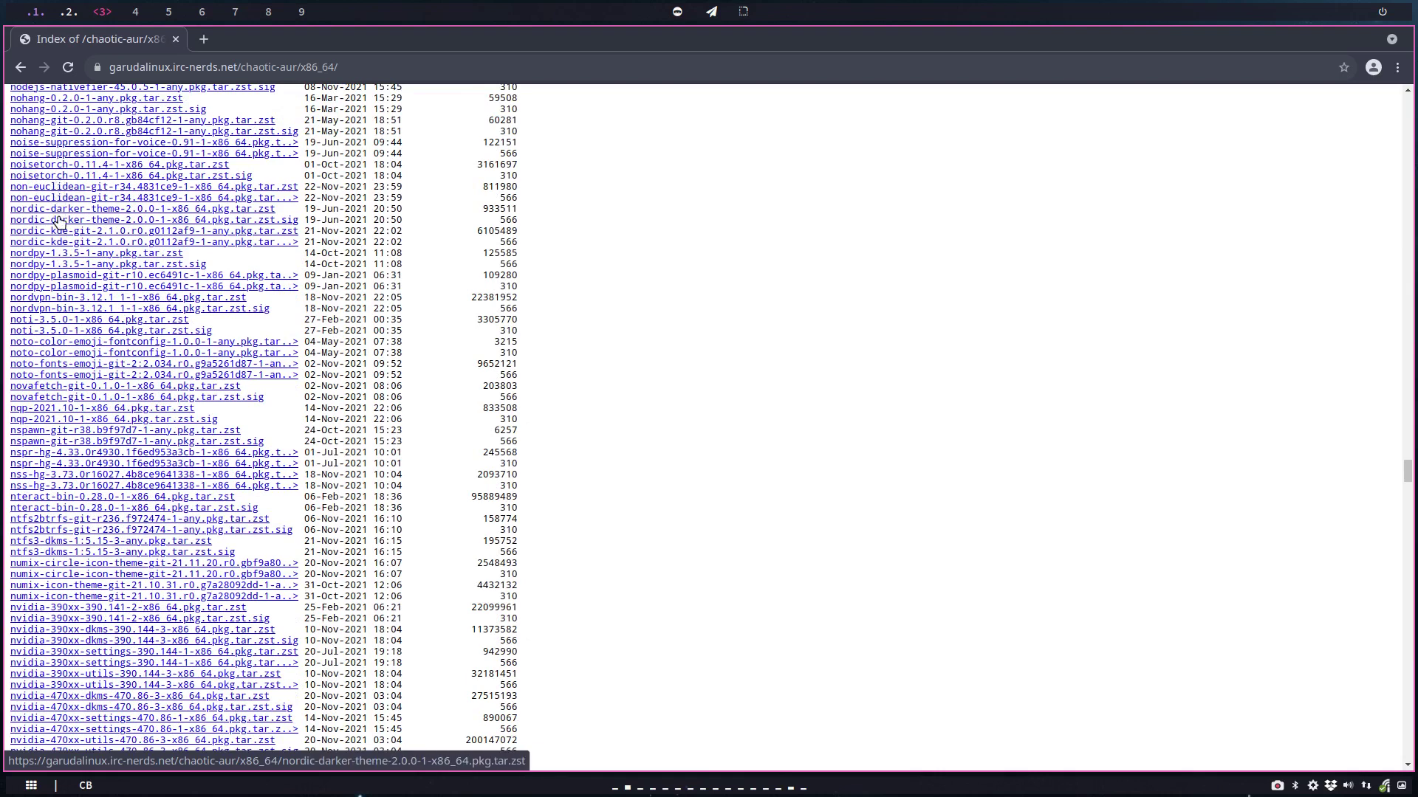
{"action": "scroll", "coordinate": [81, 413], "scroll_direction": "down", "scroll_amount": 4}
Highlight the nvidia-390xx and nvidia-470xx-dkms release dates, then confirm the authentication password prompt
{"action": "scroll", "coordinate": [82, 414], "scroll_direction": "down", "scroll_amount": 1}
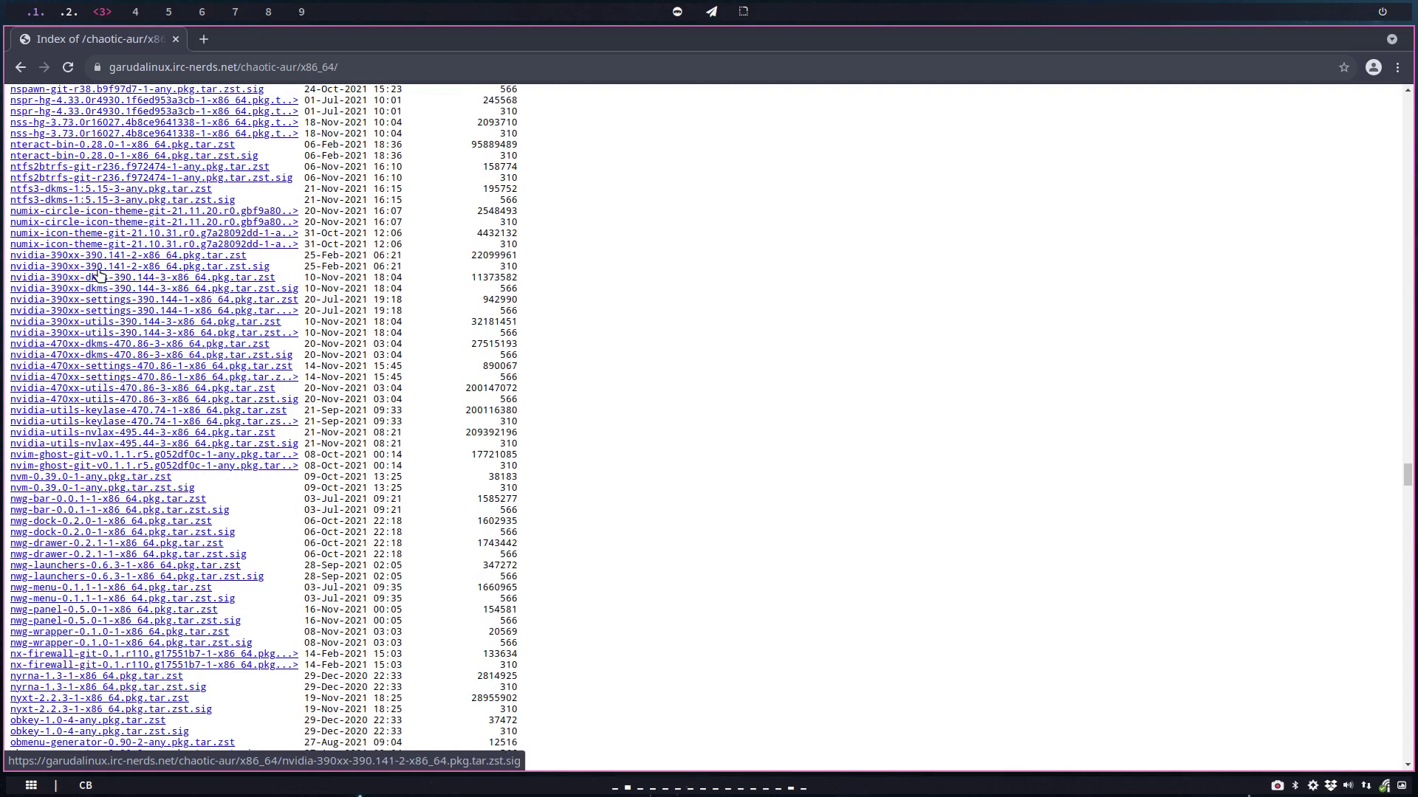
{"action": "left_click_drag", "start_coordinate": [304, 254], "coordinate": [365, 255]}
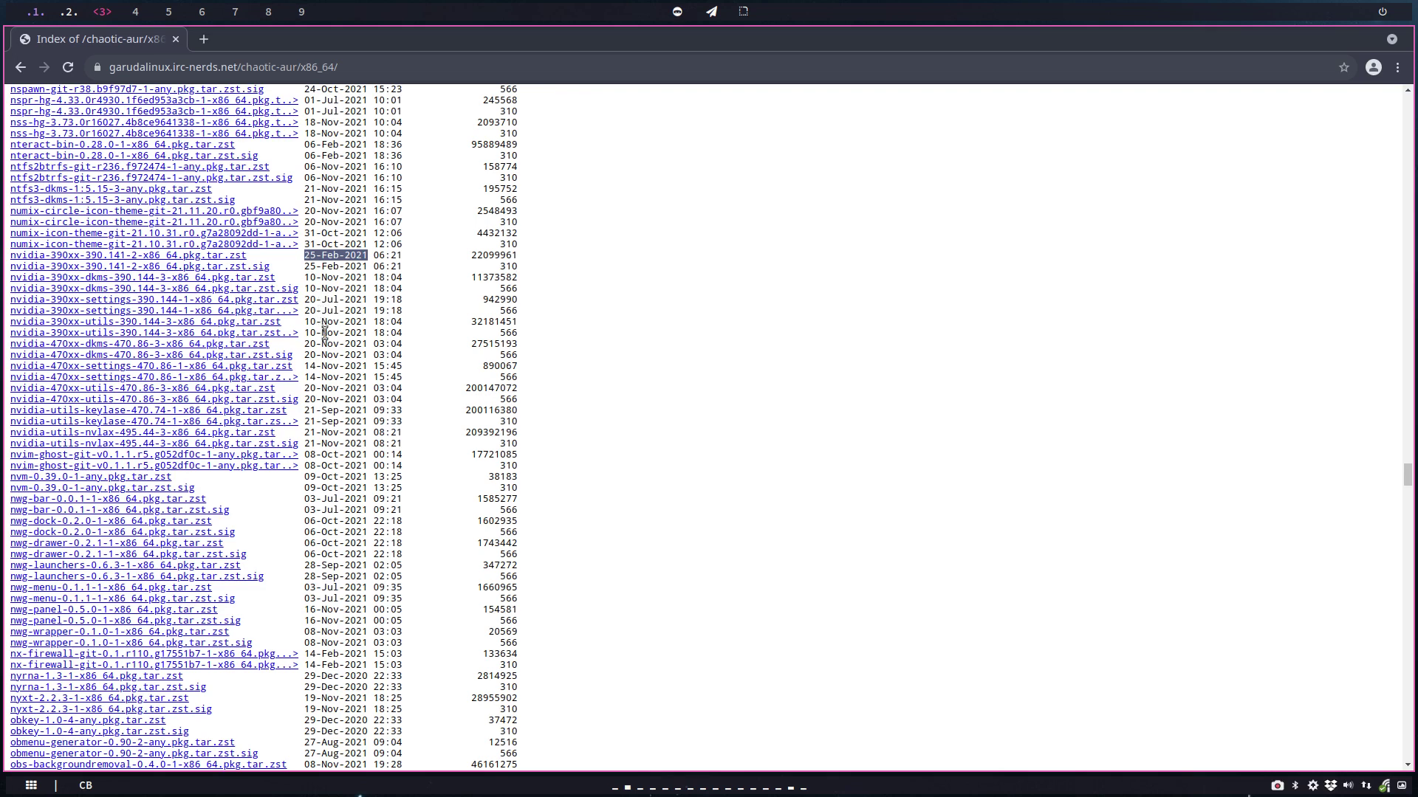
{"action": "left_click_drag", "start_coordinate": [307, 343], "coordinate": [344, 344]}
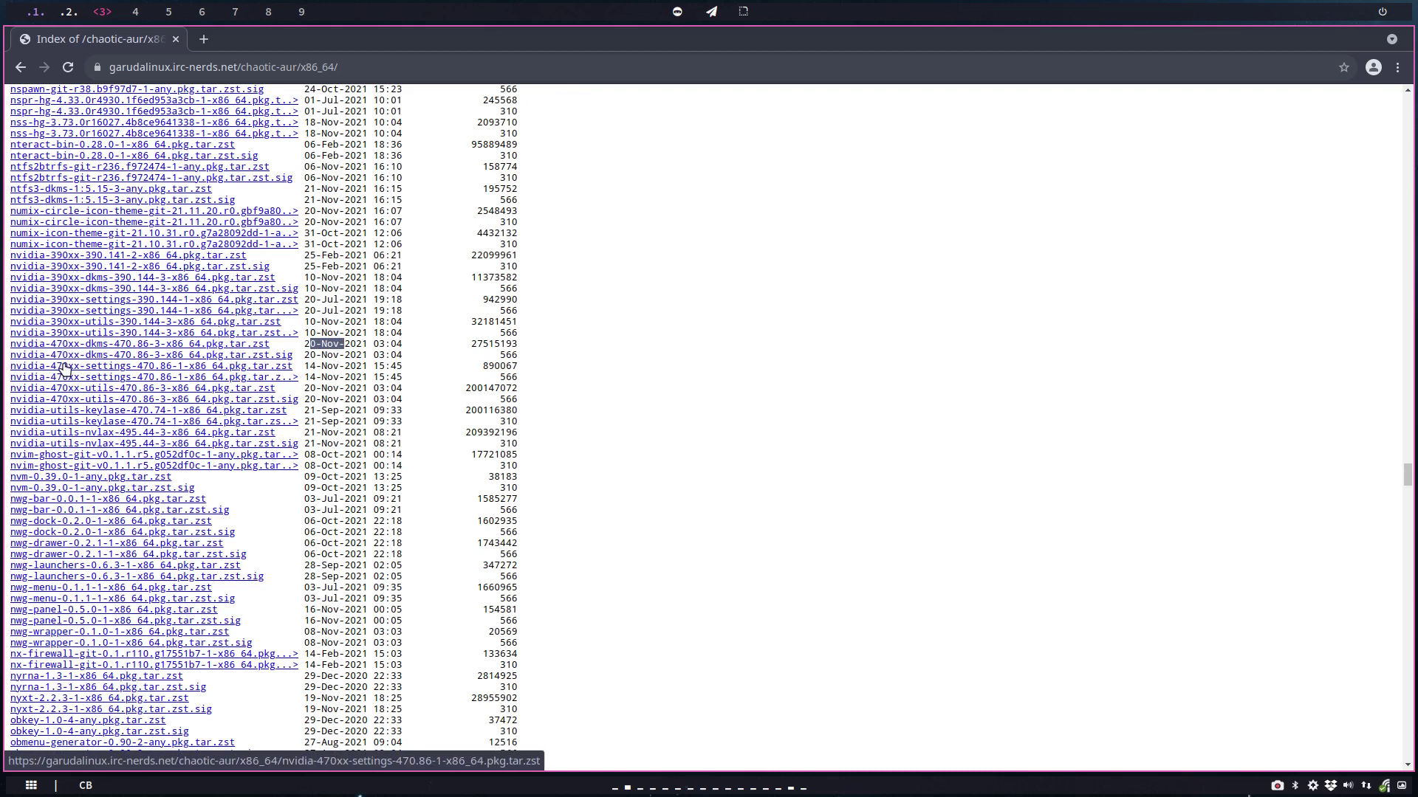
{"action": "key", "text": "Return"}
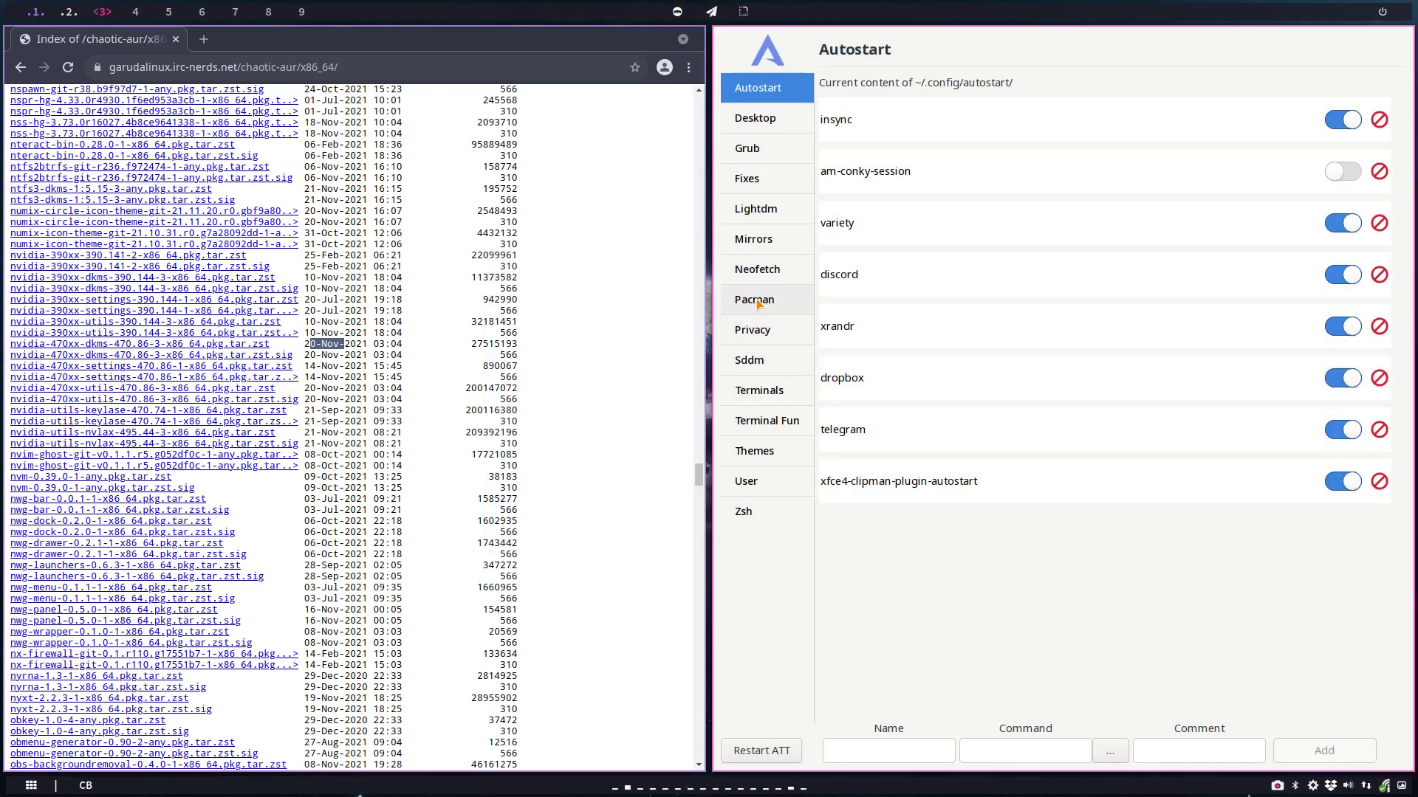
Show the Tweak Tool's Pacman page with Chaotics repo enabled, and select Chromium's page address
{"action": "left_click", "coordinate": [755, 300]}
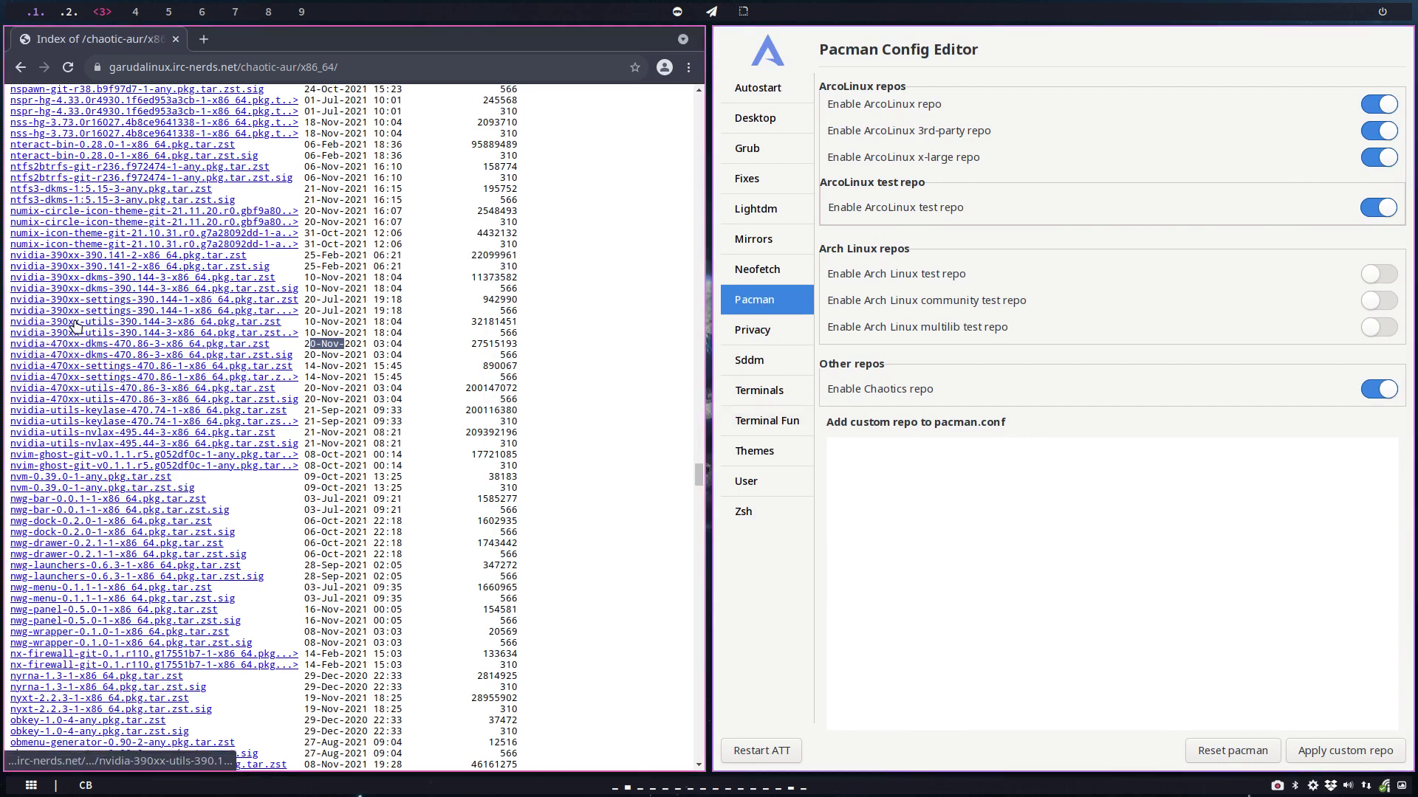
{"action": "scroll", "coordinate": [76, 325], "scroll_direction": "down", "scroll_amount": 7}
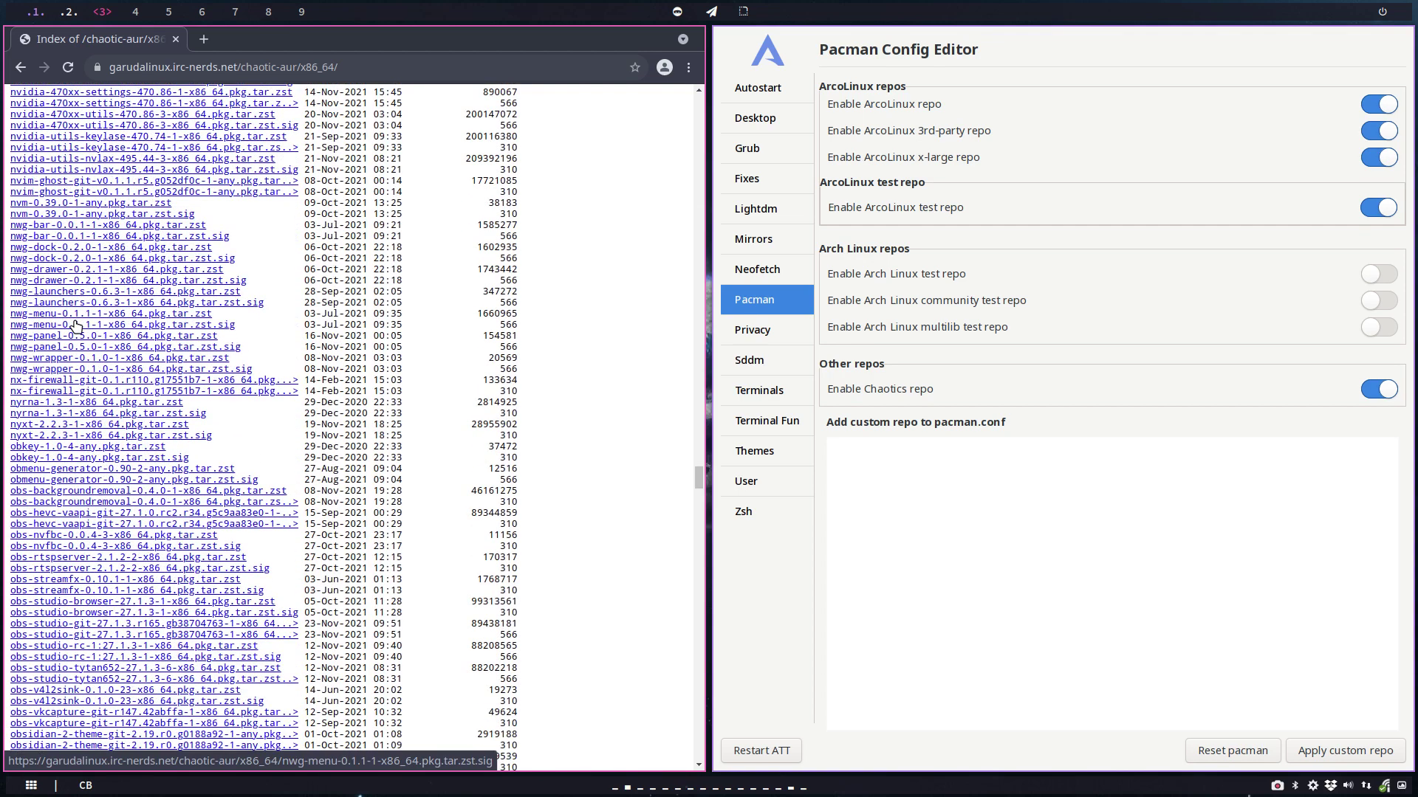
{"action": "scroll", "coordinate": [76, 325], "scroll_direction": "down", "scroll_amount": 18}
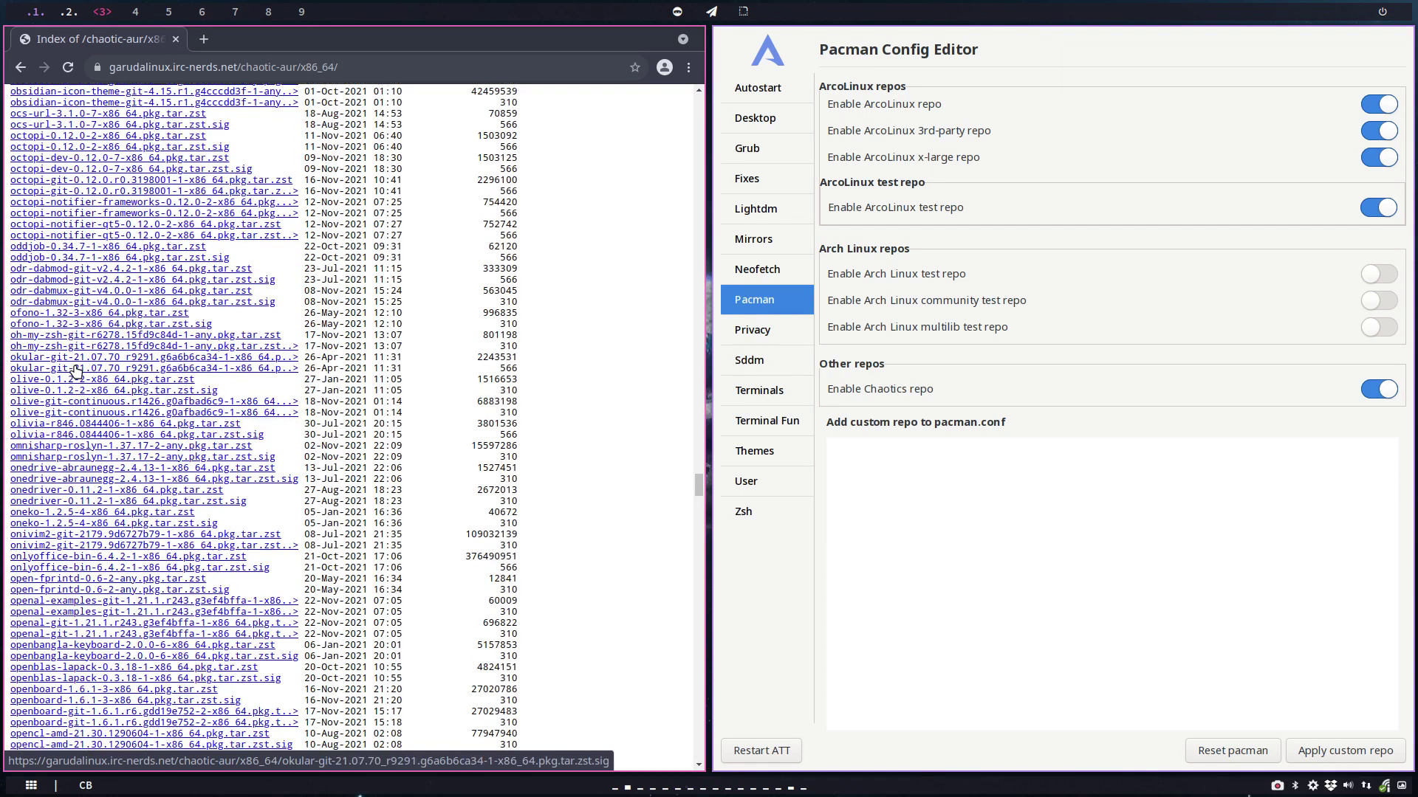
{"action": "left_click", "coordinate": [217, 71]}
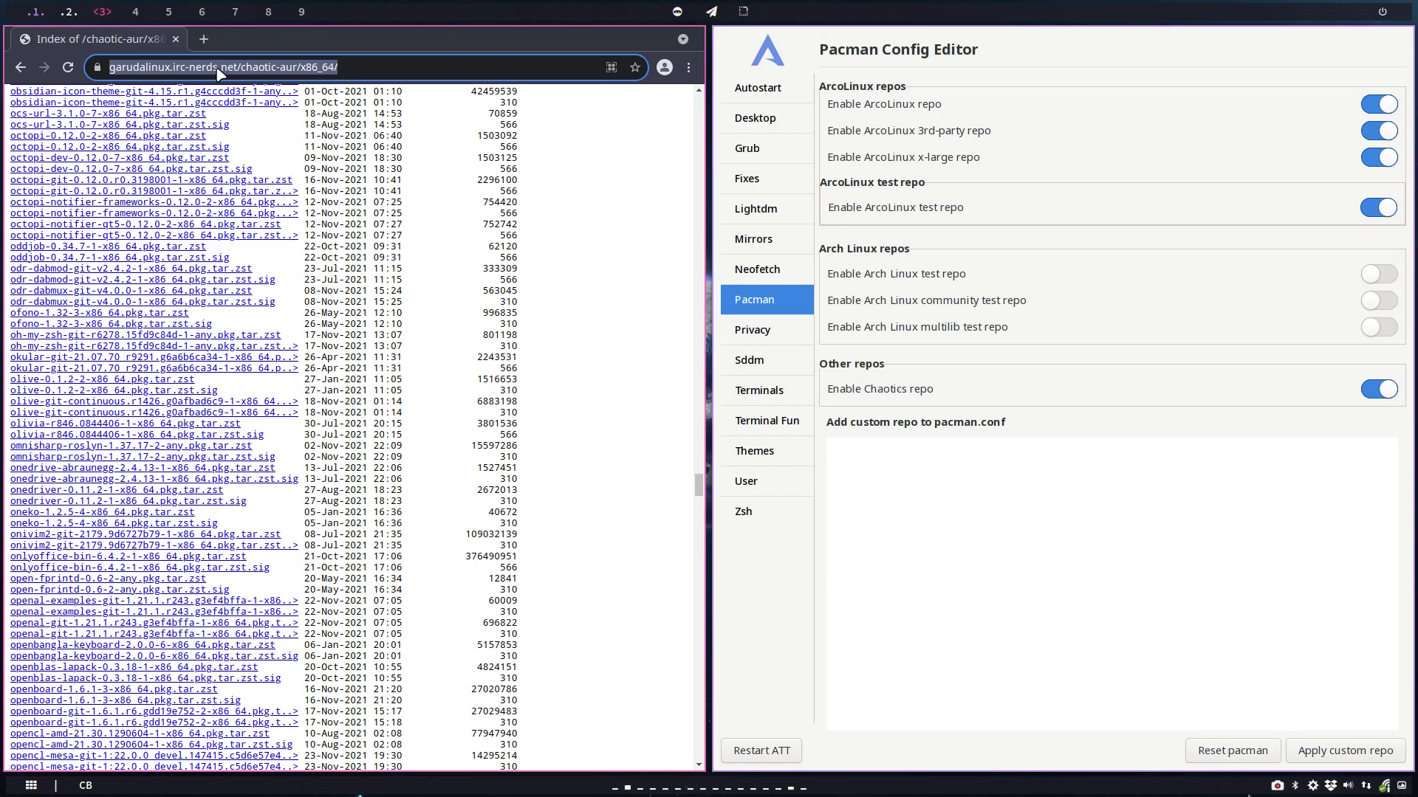